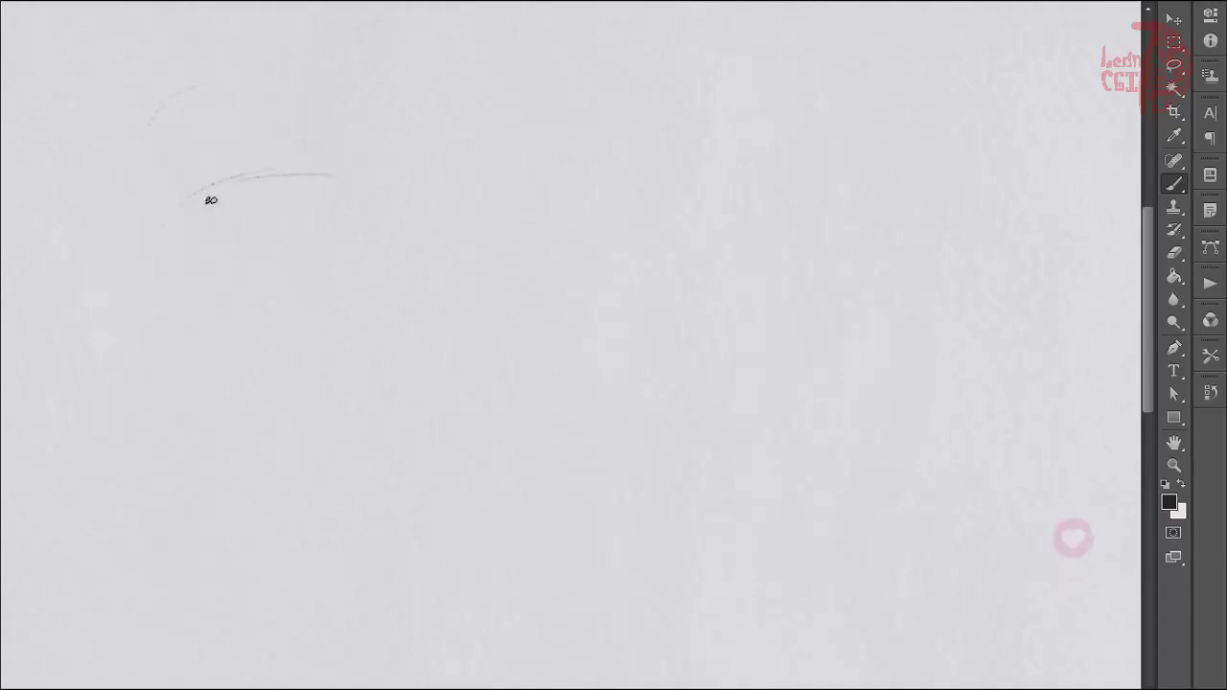
Draw the rough head circle with a horizontal guideline and a hatched oval nose
{"action": "left_click_drag", "start_coordinate": [116, 379], "coordinate": [438, 493]}
{"action": "mouse_move", "coordinate": [288, 178]}
{"action": "left_mouse_down"}
{"action": "mouse_move", "coordinate": [400, 202]}
{"action": "mouse_move", "coordinate": [383, 495]}
{"action": "left_mouse_up"}
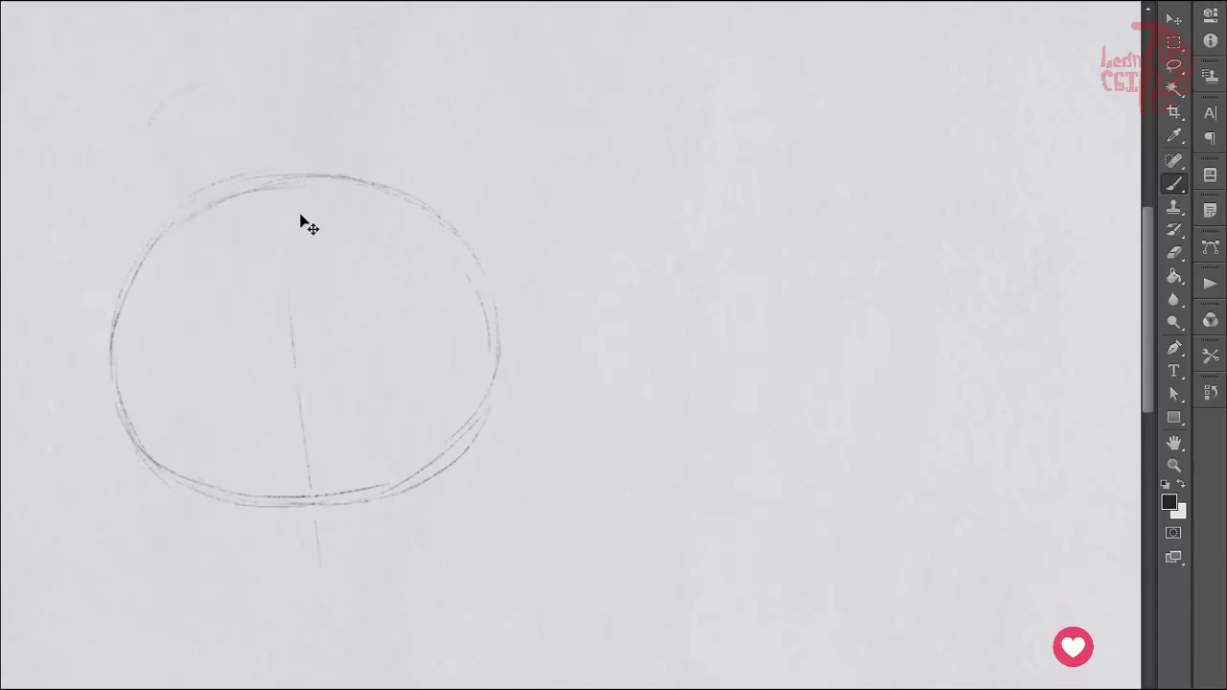
{"action": "left_click_drag", "start_coordinate": [467, 379], "coordinate": [163, 438]}
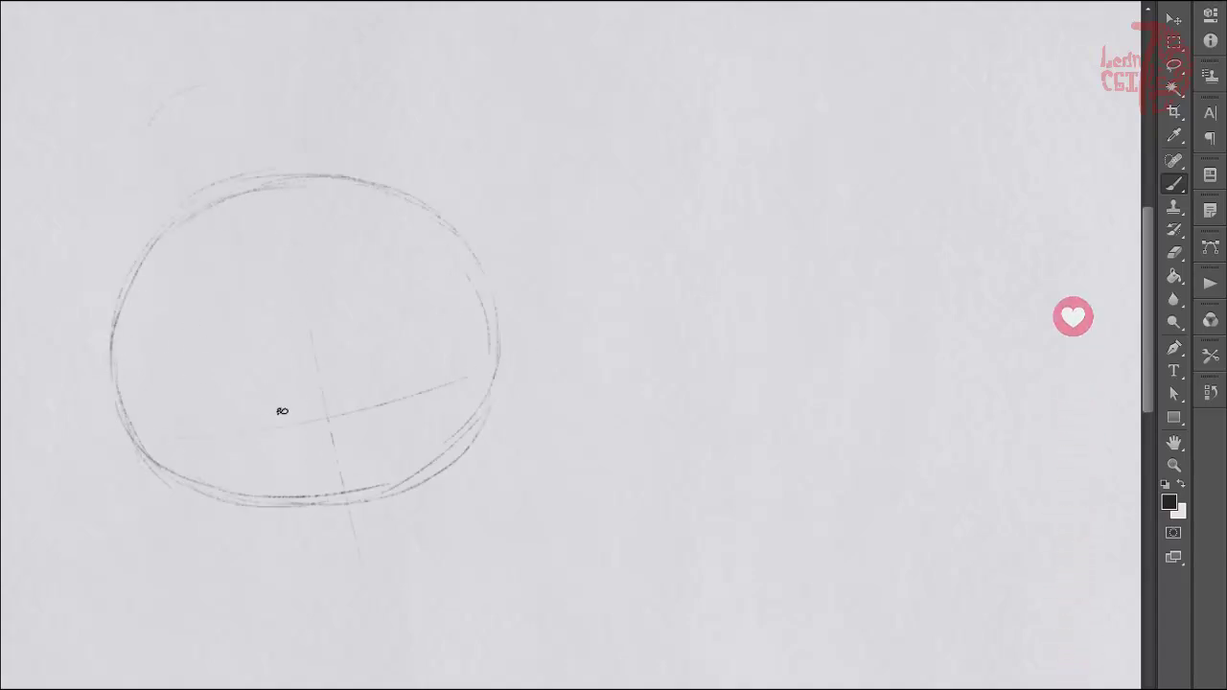
{"action": "mouse_move", "coordinate": [311, 463]}
{"action": "left_mouse_down"}
{"action": "mouse_move", "coordinate": [363, 468]}
{"action": "mouse_move", "coordinate": [357, 437]}
{"action": "left_mouse_up"}
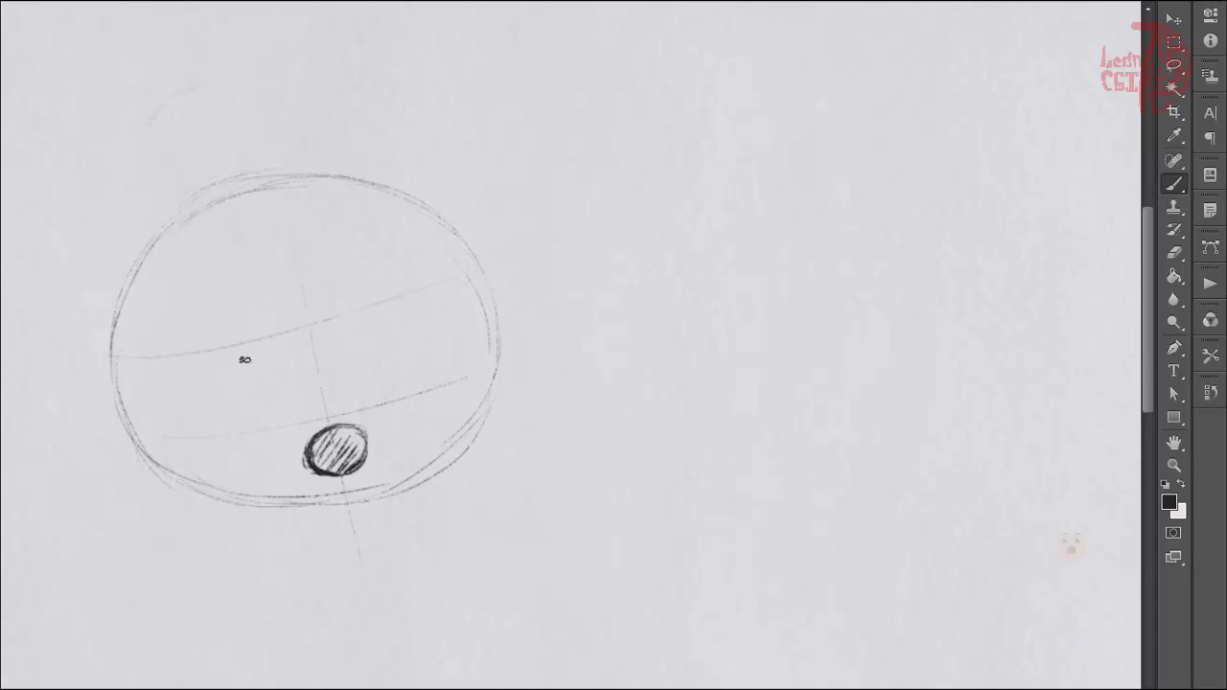
Draw the left and right eyes with dark pupils, redoing a misdrawn stroke
{"action": "mouse_move", "coordinate": [264, 354]}
{"action": "left_mouse_down"}
{"action": "mouse_move", "coordinate": [254, 436]}
{"action": "mouse_move", "coordinate": [268, 431]}
{"action": "left_mouse_up"}
{"action": "key", "text": "ctrl+z"}
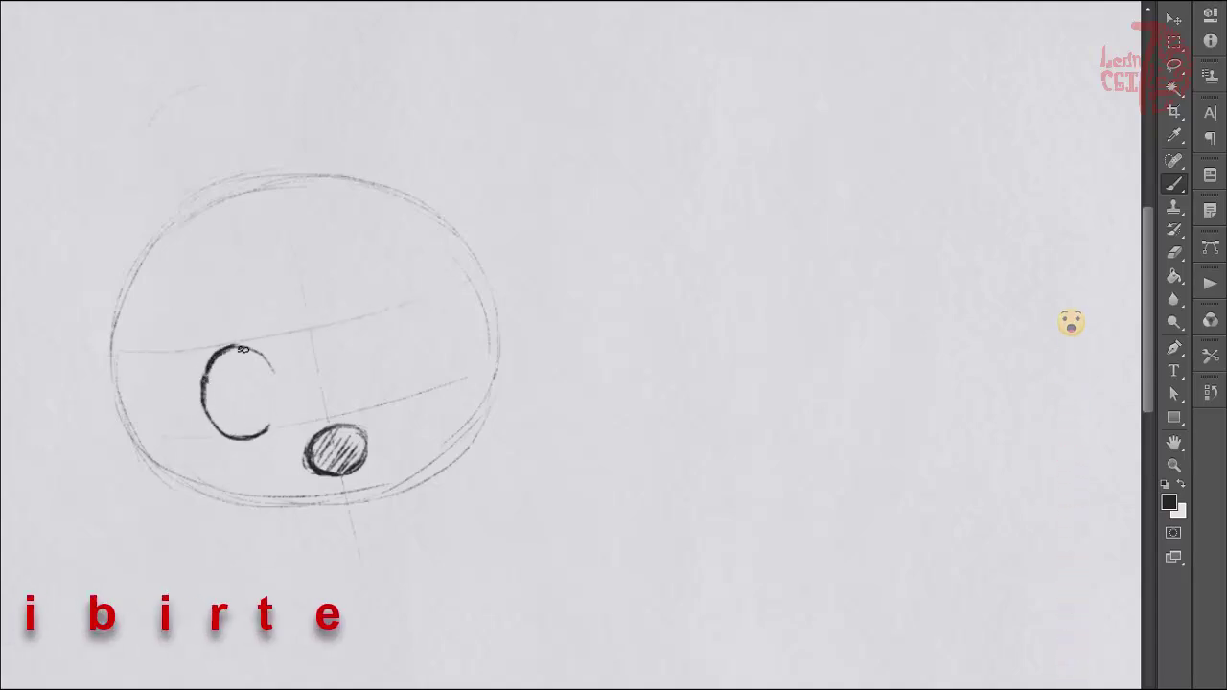
{"action": "left_click_drag", "start_coordinate": [259, 383], "coordinate": [257, 407]}
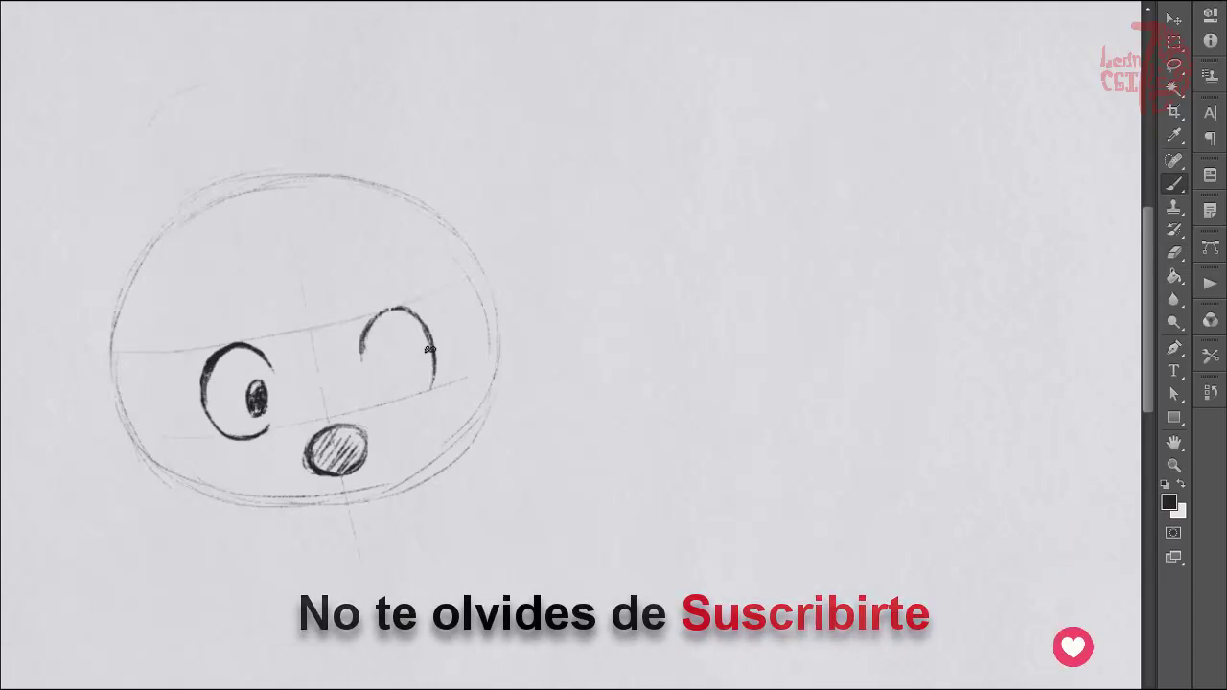
{"action": "left_click_drag", "start_coordinate": [430, 350], "coordinate": [395, 402]}
{"action": "left_click_drag", "start_coordinate": [381, 359], "coordinate": [383, 383]}
Add a small mouth below the nose and sketch the cheek and chin lines
{"action": "mouse_move", "coordinate": [342, 482]}
{"action": "left_mouse_down"}
{"action": "mouse_move", "coordinate": [336, 502]}
{"action": "mouse_move", "coordinate": [366, 504]}
{"action": "left_mouse_up"}
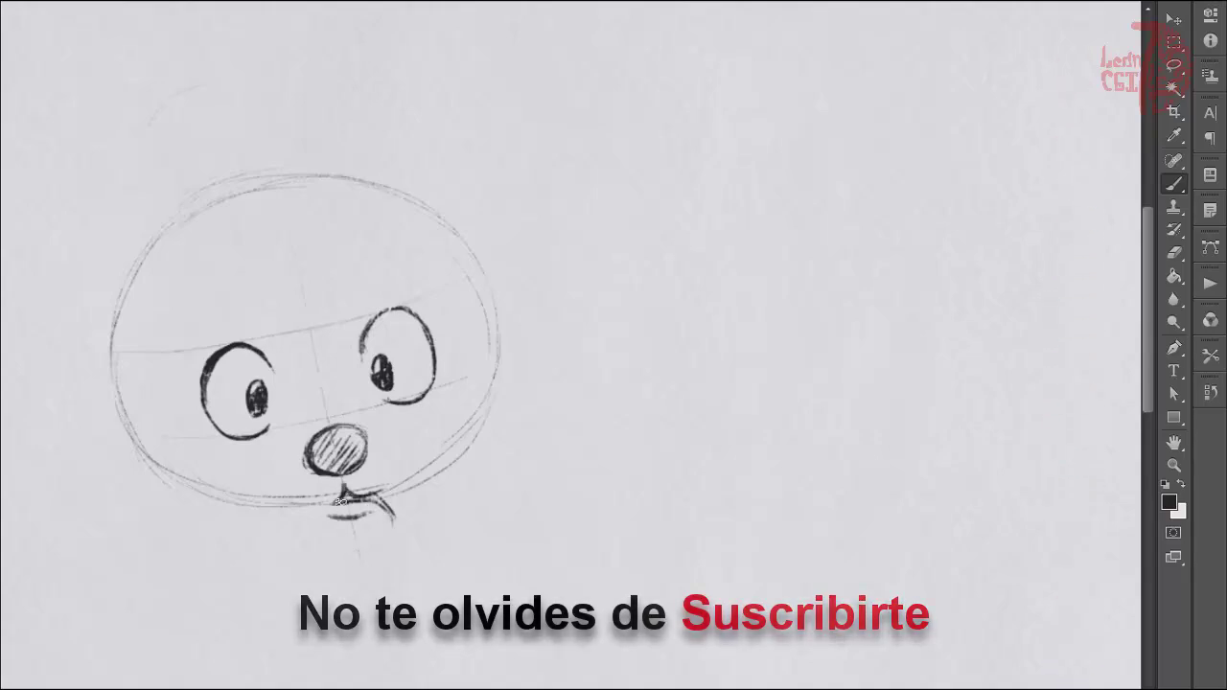
{"action": "left_click_drag", "start_coordinate": [166, 356], "coordinate": [176, 479]}
{"action": "left_click_drag", "start_coordinate": [174, 484], "coordinate": [316, 527]}
Sketch the right side of the face and erase the stray stroke below it
{"action": "left_click_drag", "start_coordinate": [446, 280], "coordinate": [489, 422]}
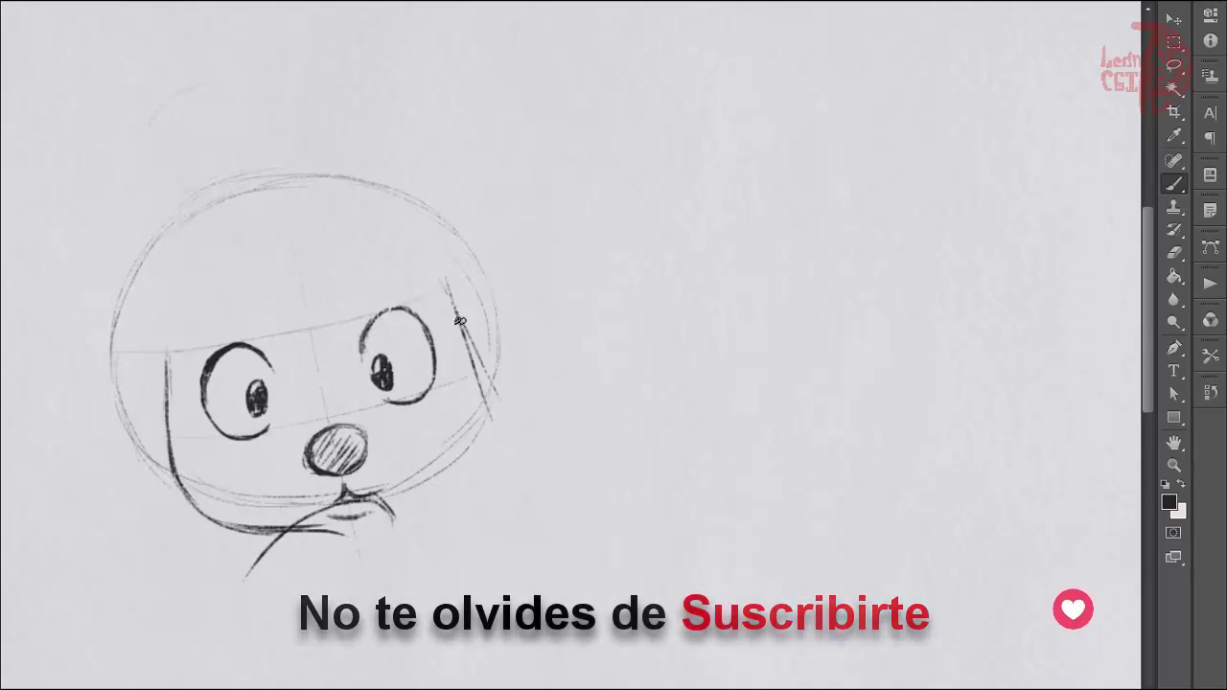
{"action": "left_click_drag", "start_coordinate": [456, 317], "coordinate": [490, 479]}
{"action": "key", "text": "e"}
{"action": "mouse_move", "coordinate": [393, 527]}
{"action": "left_mouse_down"}
{"action": "mouse_move", "coordinate": [468, 471]}
{"action": "mouse_move", "coordinate": [460, 297]}
{"action": "mouse_move", "coordinate": [488, 460]}
{"action": "left_mouse_up"}
{"action": "key", "text": "b"}
{"action": "key", "text": "e"}
{"action": "key", "text": "b"}
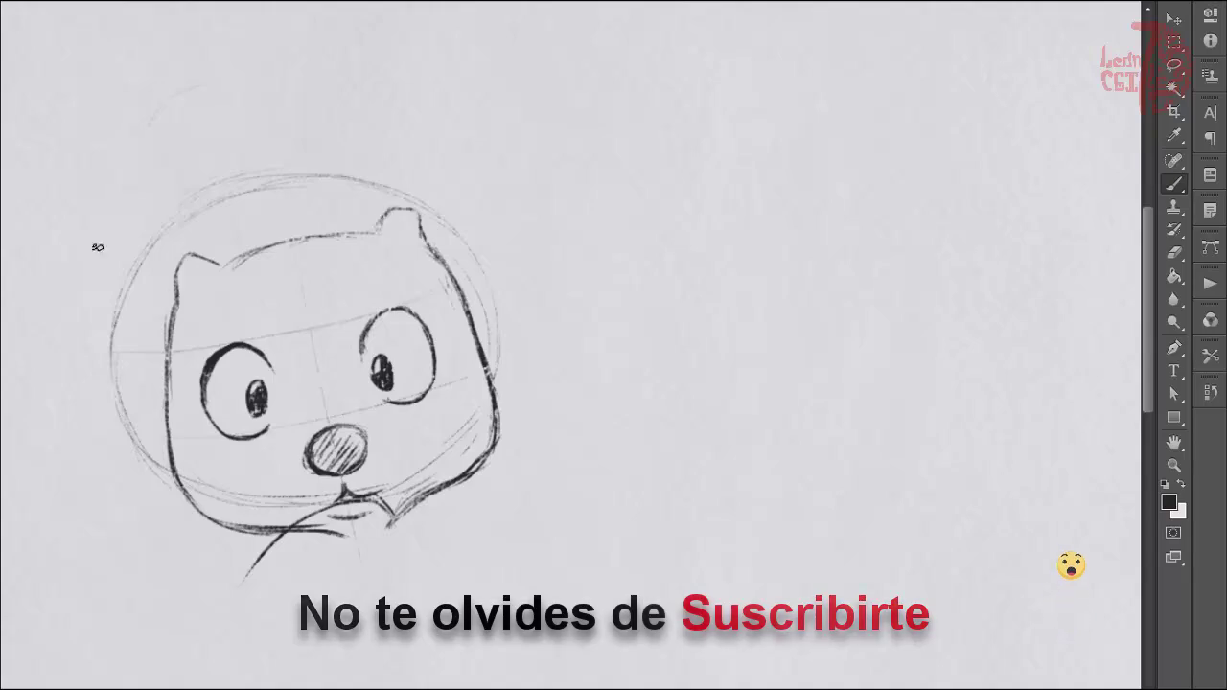
Sketch the left ear and curly antlers above the head
{"action": "left_click_drag", "start_coordinate": [170, 328], "coordinate": [169, 386]}
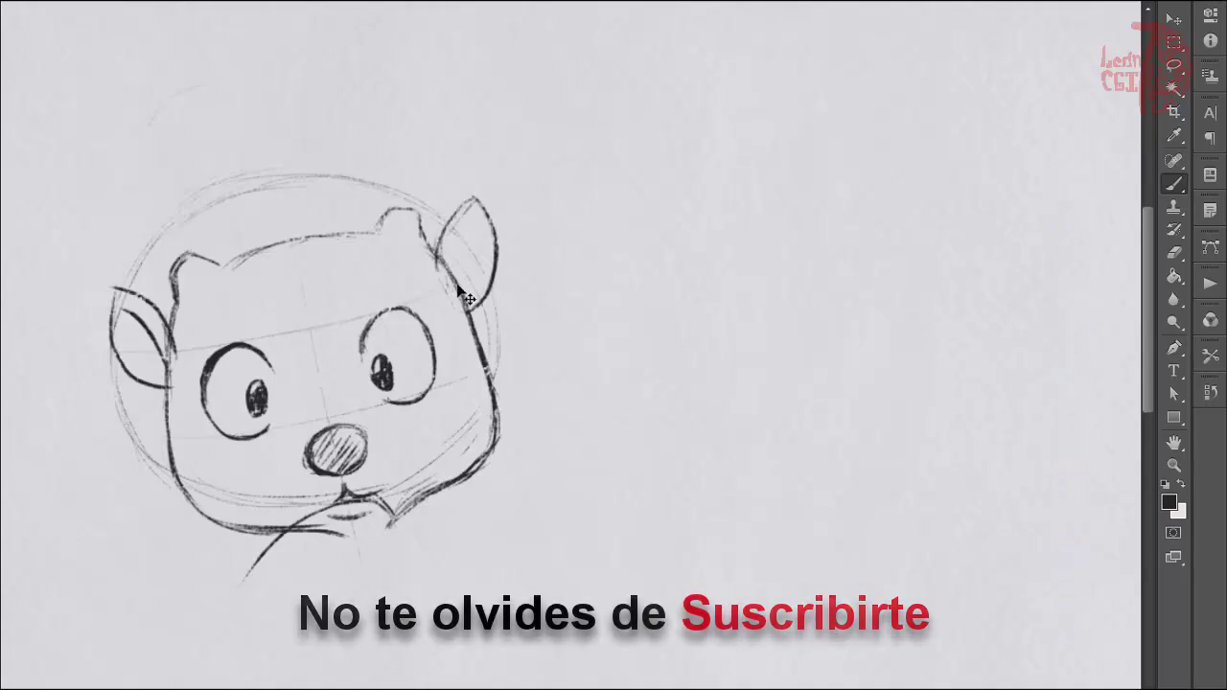
{"action": "left_click_drag", "start_coordinate": [172, 259], "coordinate": [182, 206]}
{"action": "left_click_drag", "start_coordinate": [383, 24], "coordinate": [388, 206]}
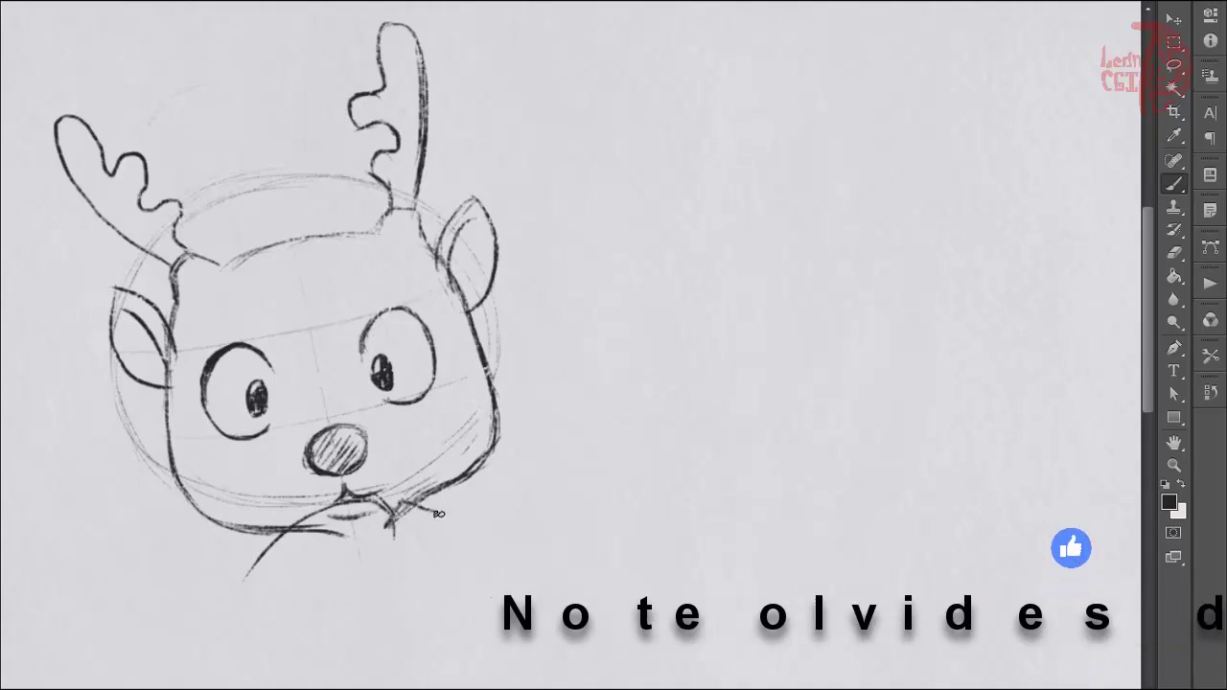
Draw a light bulb with a hatched cap below the chin, erasing stray edge lines
{"action": "mouse_move", "coordinate": [391, 436]}
{"action": "left_mouse_down"}
{"action": "mouse_move", "coordinate": [426, 475]}
{"action": "mouse_move", "coordinate": [316, 585]}
{"action": "left_mouse_up"}
{"action": "left_click_drag", "start_coordinate": [426, 488], "coordinate": [331, 623]}
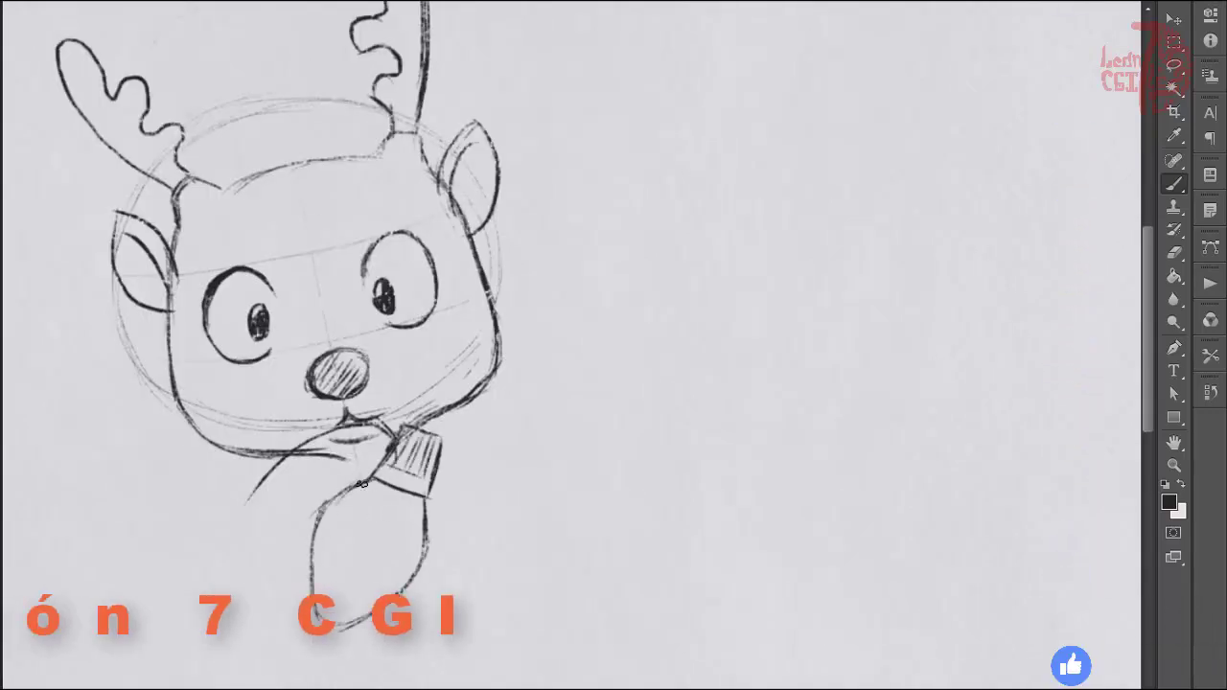
{"action": "key", "text": "e"}
{"action": "left_click_drag", "start_coordinate": [311, 523], "coordinate": [318, 603]}
{"action": "key", "text": "b"}
{"action": "left_click_drag", "start_coordinate": [441, 458], "coordinate": [460, 506]}
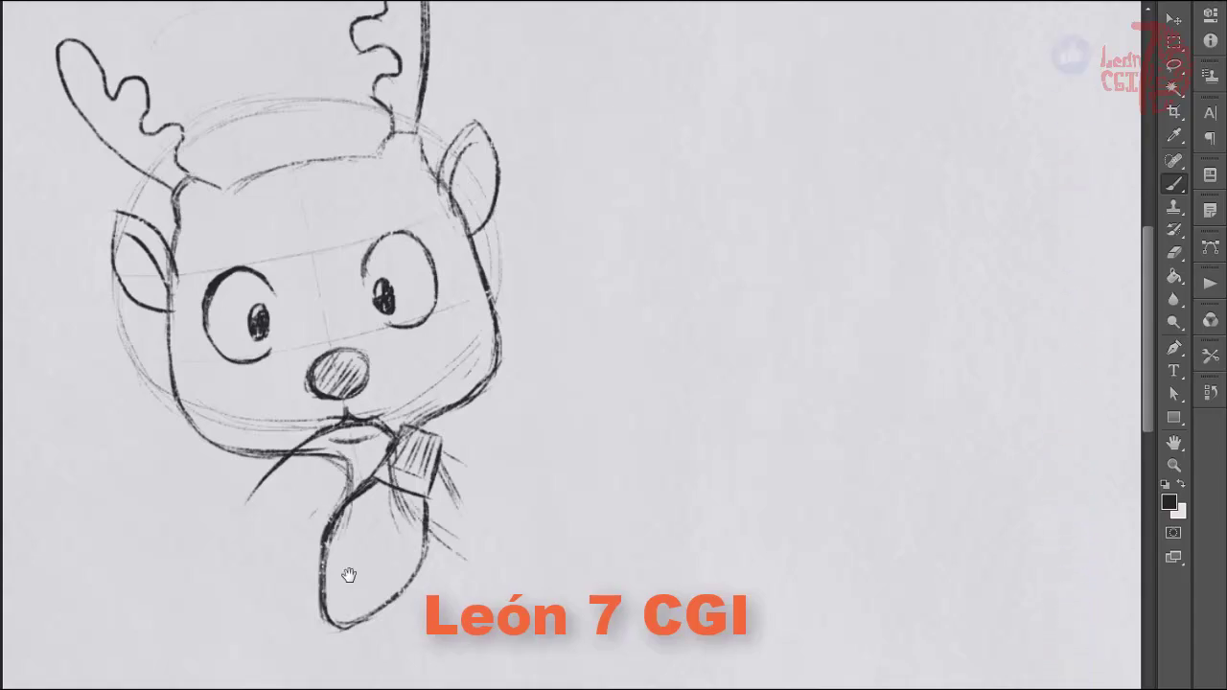
Sketch the body and legs with small feet, undoing unwanted outer strokes
{"action": "scroll", "coordinate": [345, 459], "scroll_direction": "down", "scroll_amount": 3}
{"action": "left_click_drag", "start_coordinate": [450, 357], "coordinate": [436, 405]}
{"action": "scroll", "coordinate": [480, 505], "scroll_direction": "down", "scroll_amount": 2}
{"action": "left_click_drag", "start_coordinate": [309, 452], "coordinate": [328, 596]}
{"action": "left_click_drag", "start_coordinate": [373, 491], "coordinate": [343, 606]}
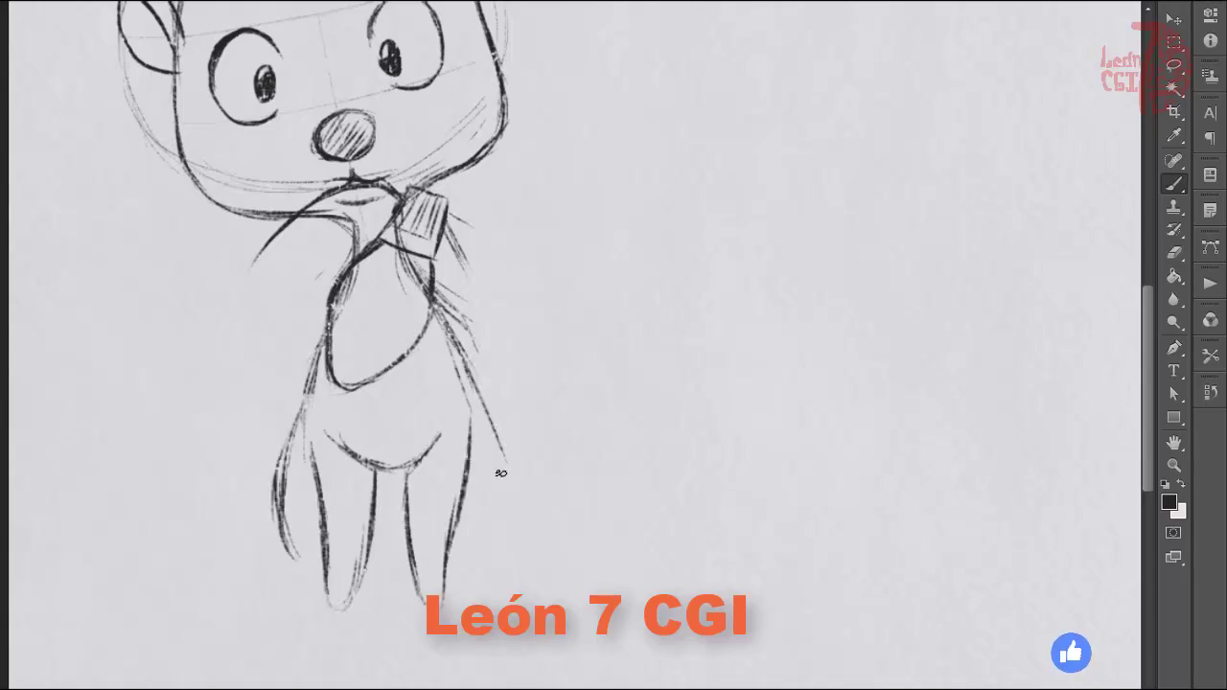
{"action": "key", "text": "ctrl+z"}
{"action": "left_click_drag", "start_coordinate": [292, 567], "coordinate": [321, 589]}
{"action": "left_click_drag", "start_coordinate": [363, 602], "coordinate": [377, 576]}
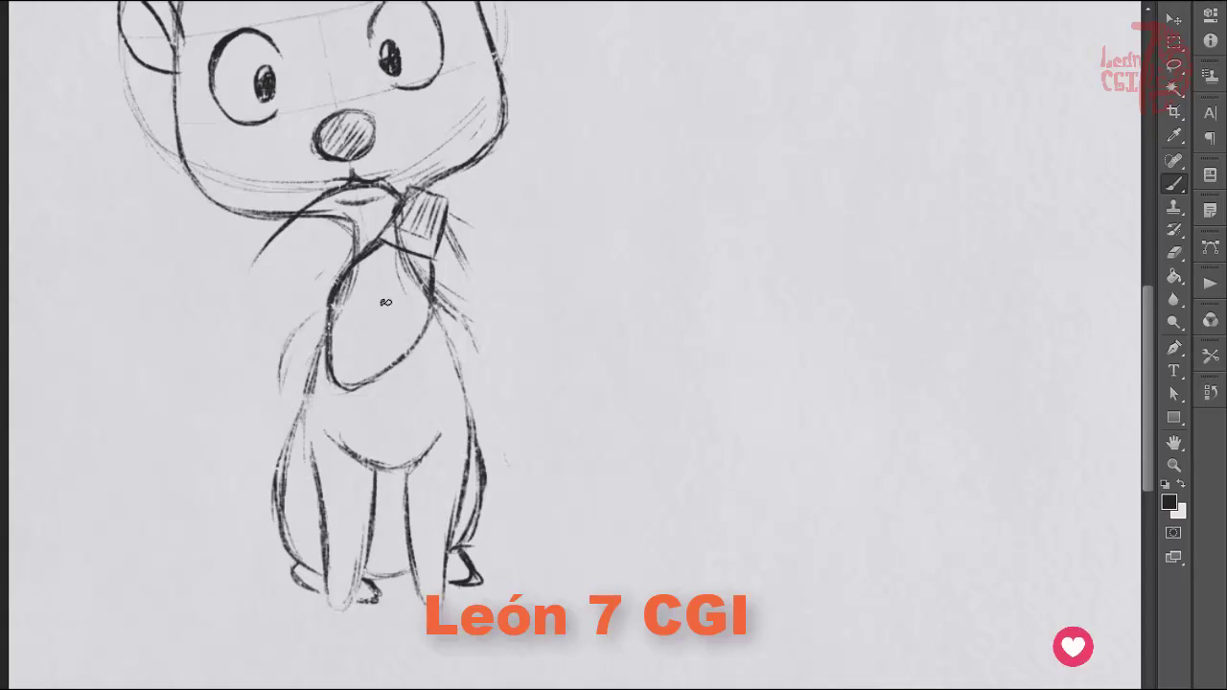
{"action": "key", "text": "ctrl+z"}
{"action": "key", "text": "ctrl+z"}
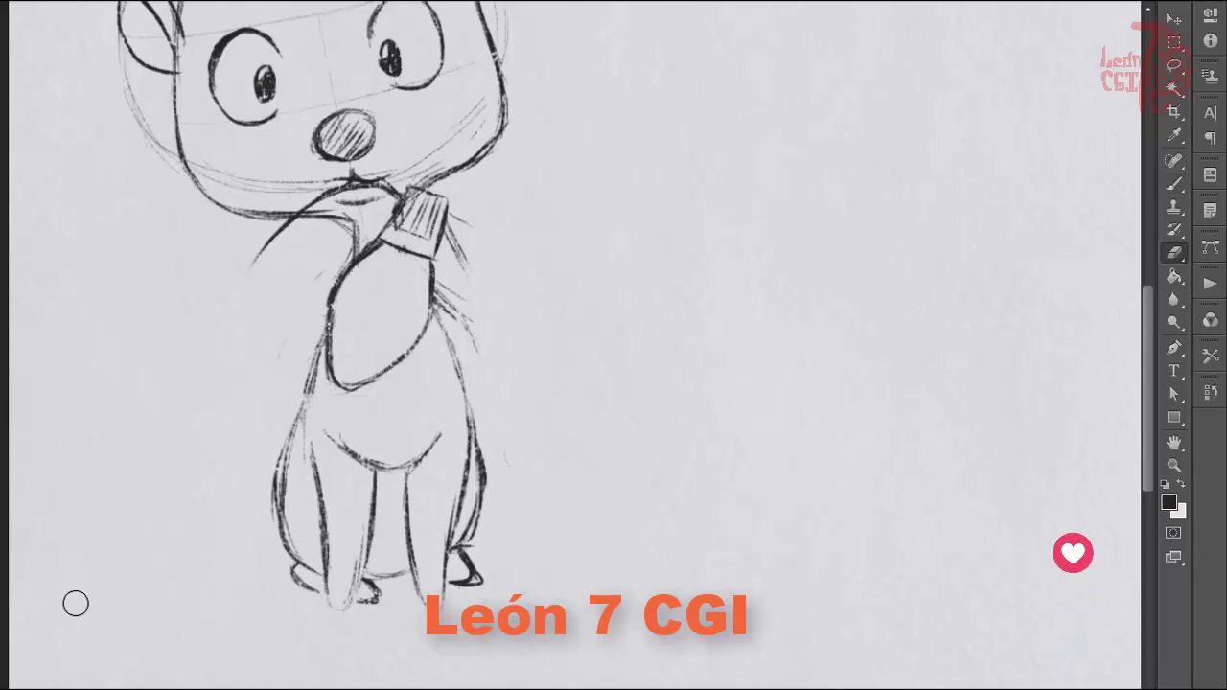
Draw the light cord sweeping down the body's left side, with a paw and bulb cap
{"action": "mouse_move", "coordinate": [322, 450]}
{"action": "left_mouse_down"}
{"action": "mouse_move", "coordinate": [503, 584]}
{"action": "mouse_move", "coordinate": [484, 573]}
{"action": "left_mouse_up"}
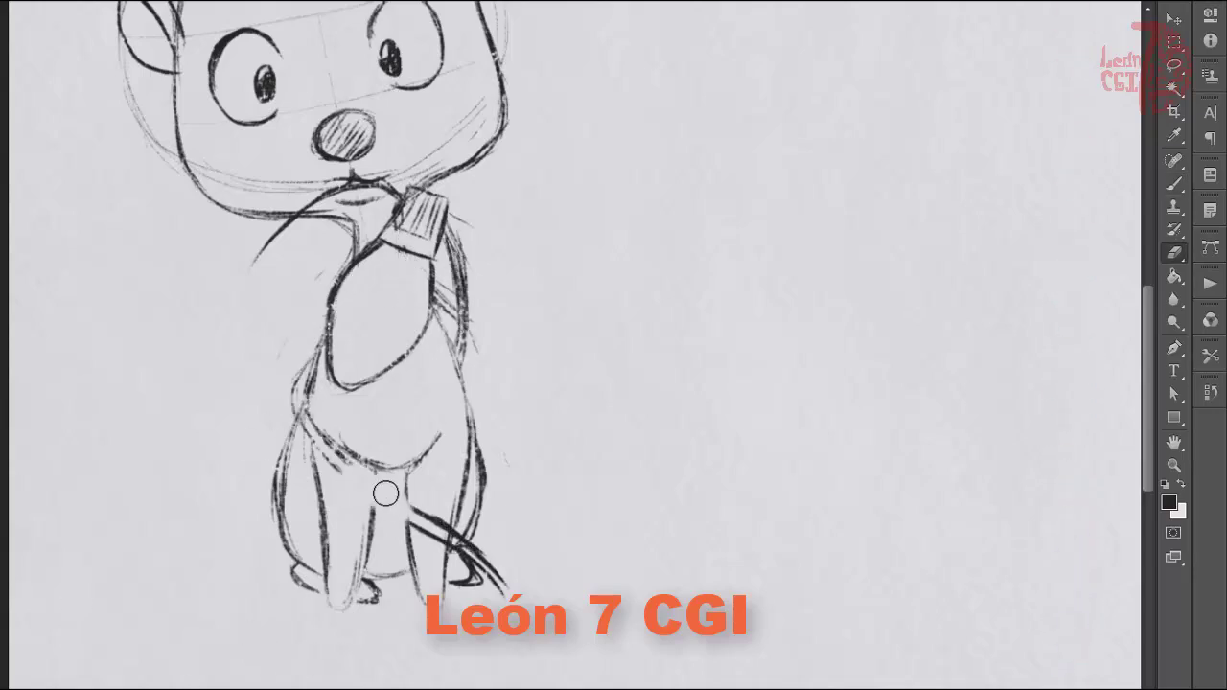
{"action": "key", "text": "e"}
{"action": "left_click_drag", "start_coordinate": [309, 377], "coordinate": [479, 570]}
{"action": "mouse_move", "coordinate": [392, 192]}
{"action": "left_mouse_down"}
{"action": "mouse_move", "coordinate": [297, 222]}
{"action": "mouse_move", "coordinate": [203, 460]}
{"action": "mouse_move", "coordinate": [446, 675]}
{"action": "left_mouse_up"}
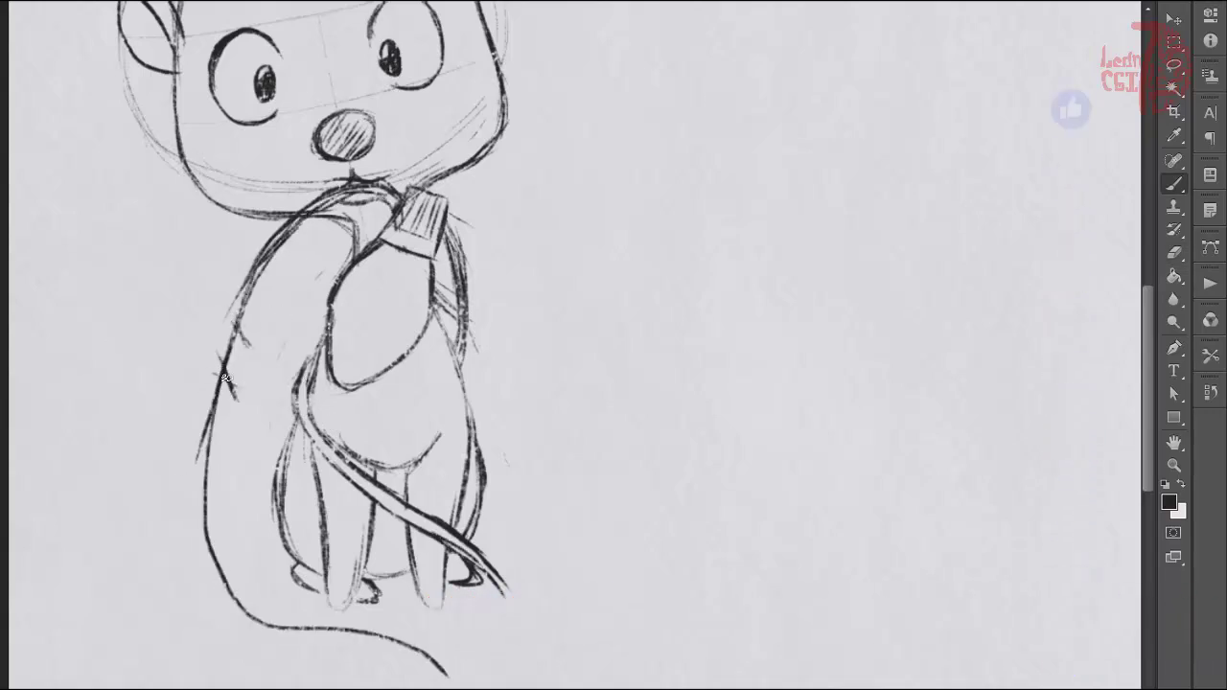
{"action": "left_click_drag", "start_coordinate": [216, 326], "coordinate": [241, 393]}
{"action": "left_click_drag", "start_coordinate": [230, 318], "coordinate": [276, 357]}
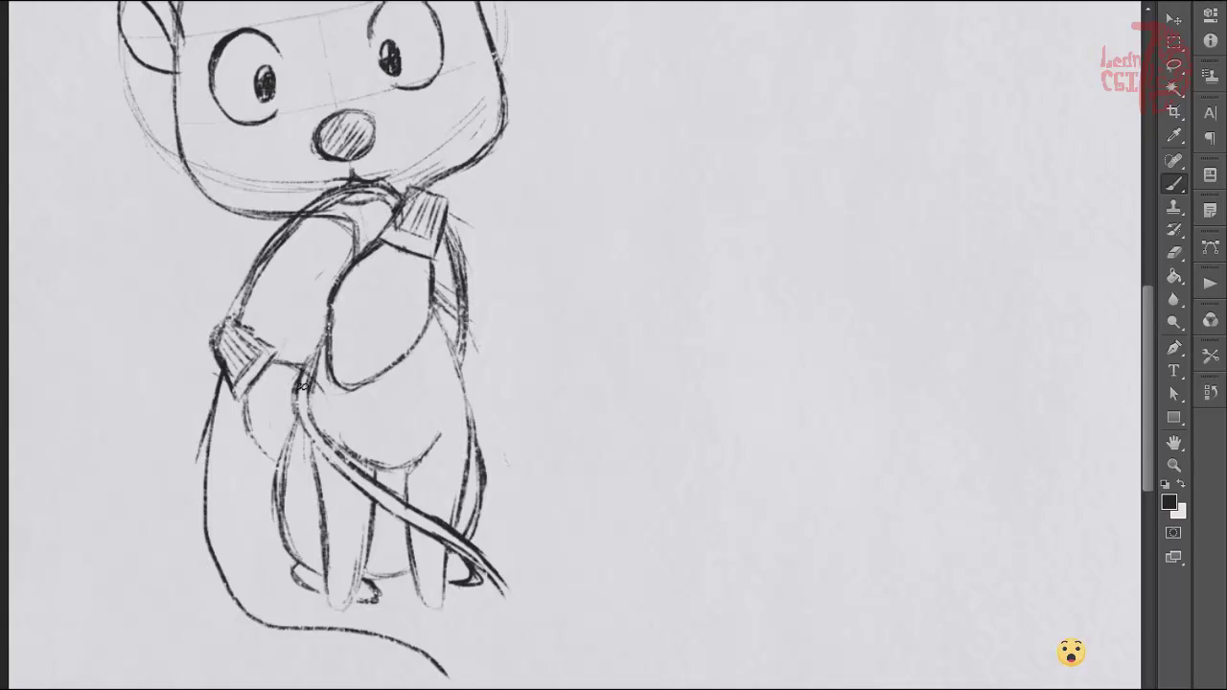
{"action": "key", "text": "e"}
{"action": "left_click_drag", "start_coordinate": [326, 388], "coordinate": [317, 444]}
{"action": "mouse_move", "coordinate": [223, 365]}
{"action": "left_mouse_down"}
{"action": "mouse_move", "coordinate": [230, 621]}
{"action": "mouse_move", "coordinate": [446, 676]}
{"action": "left_mouse_up"}
Add bulbs at the cord end and jutting right, loop the cord around the legs, and return to the head
{"action": "mouse_move", "coordinate": [183, 504]}
{"action": "left_mouse_down"}
{"action": "mouse_move", "coordinate": [192, 575]}
{"action": "mouse_move", "coordinate": [158, 513]}
{"action": "mouse_move", "coordinate": [182, 609]}
{"action": "left_mouse_up"}
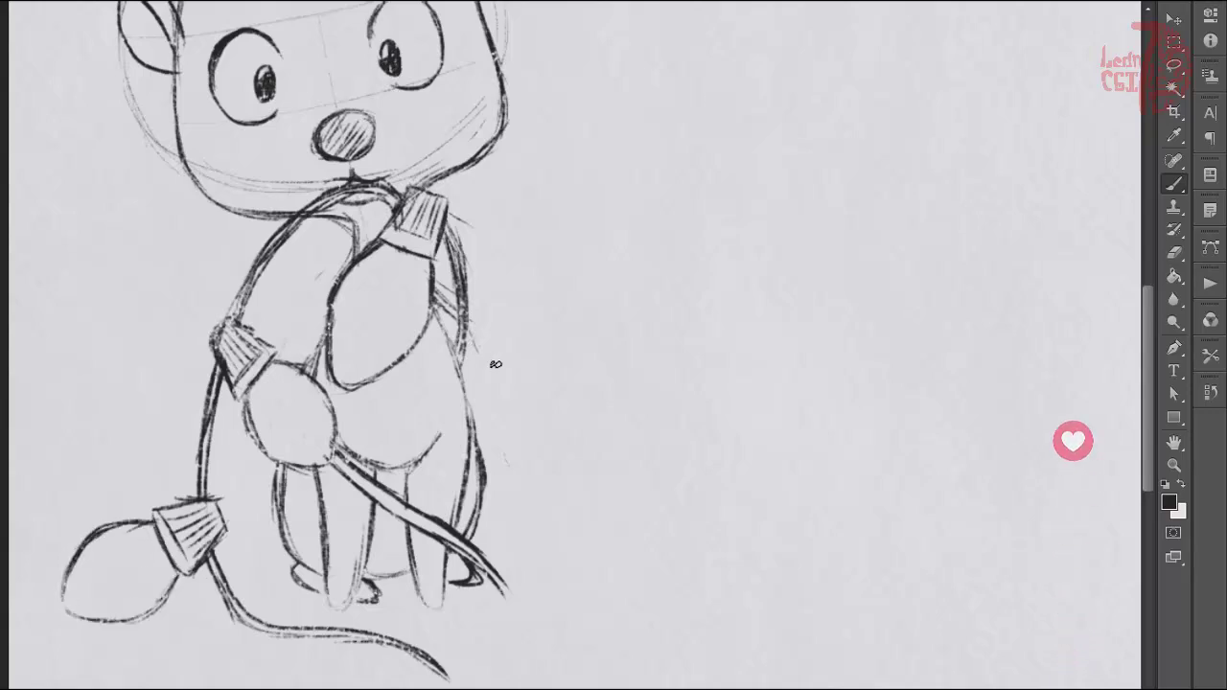
{"action": "left_click_drag", "start_coordinate": [462, 347], "coordinate": [458, 395]}
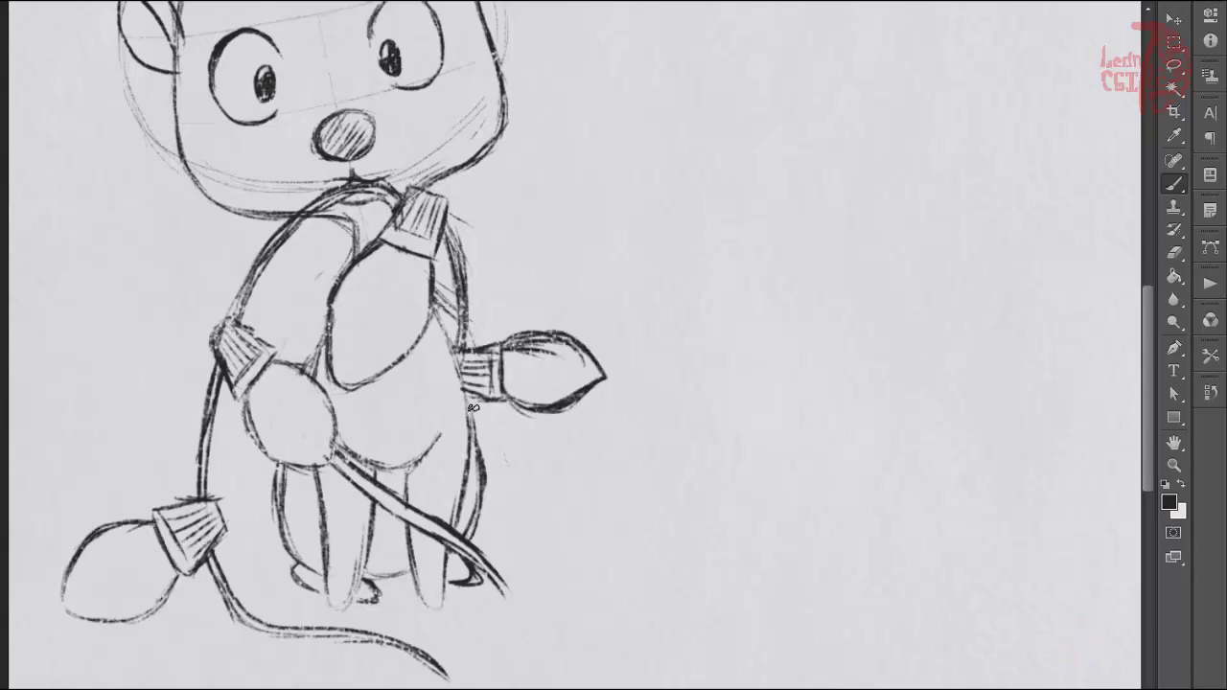
{"action": "mouse_move", "coordinate": [374, 494]}
{"action": "left_mouse_down"}
{"action": "mouse_move", "coordinate": [292, 570]}
{"action": "mouse_move", "coordinate": [369, 536]}
{"action": "left_mouse_up"}
{"action": "key", "text": "e"}
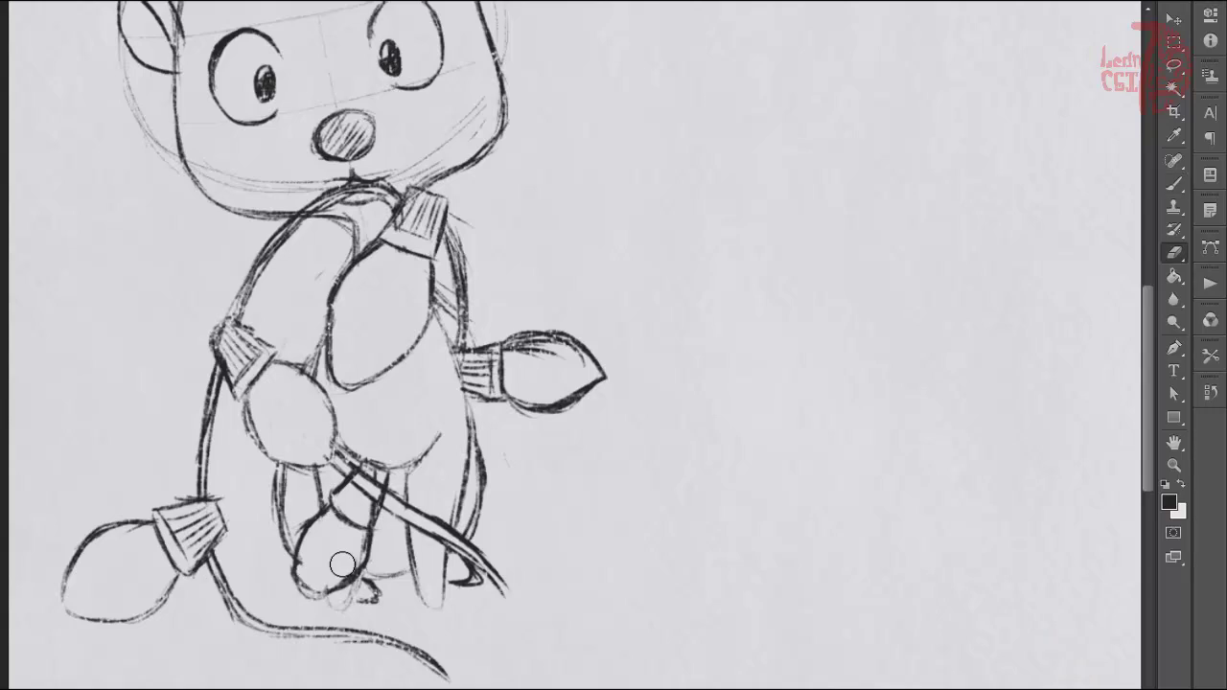
{"action": "left_click_drag", "start_coordinate": [643, 57], "coordinate": [575, 342]}
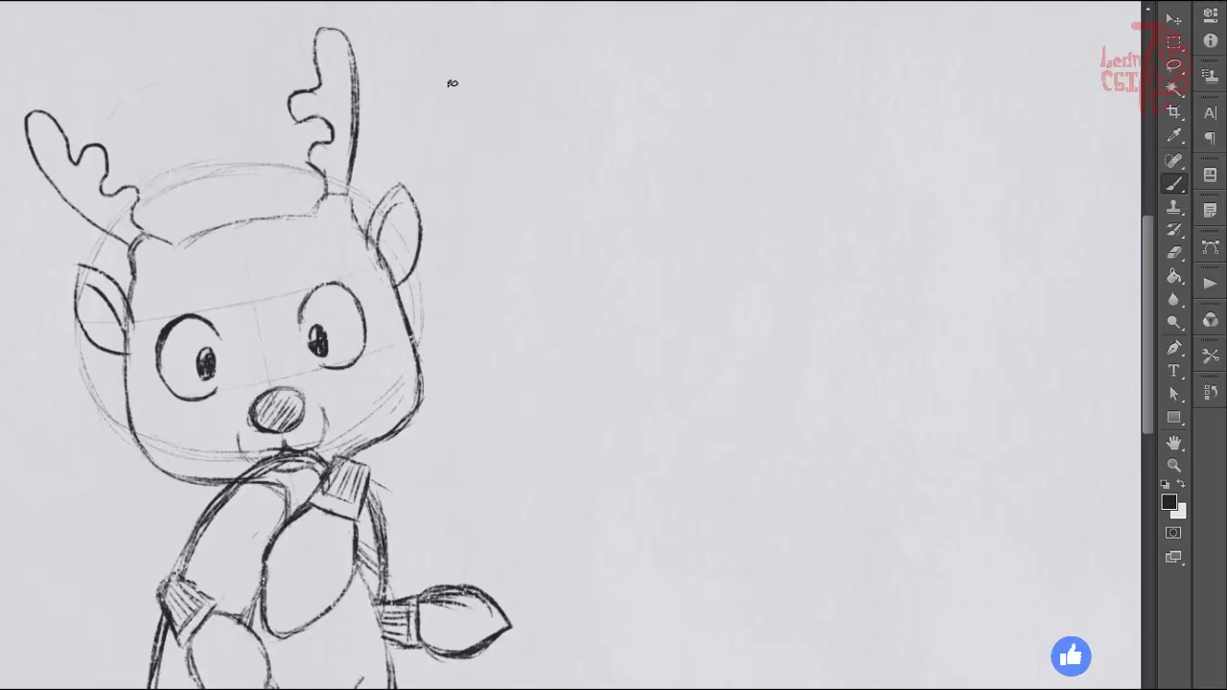
Draw the first eye studies beside the head, with hatched irises, lid creases and a dark-pupilled oval eye
{"action": "mouse_move", "coordinate": [470, 115]}
{"action": "left_mouse_down"}
{"action": "mouse_move", "coordinate": [562, 112]}
{"action": "mouse_move", "coordinate": [499, 99]}
{"action": "left_mouse_up"}
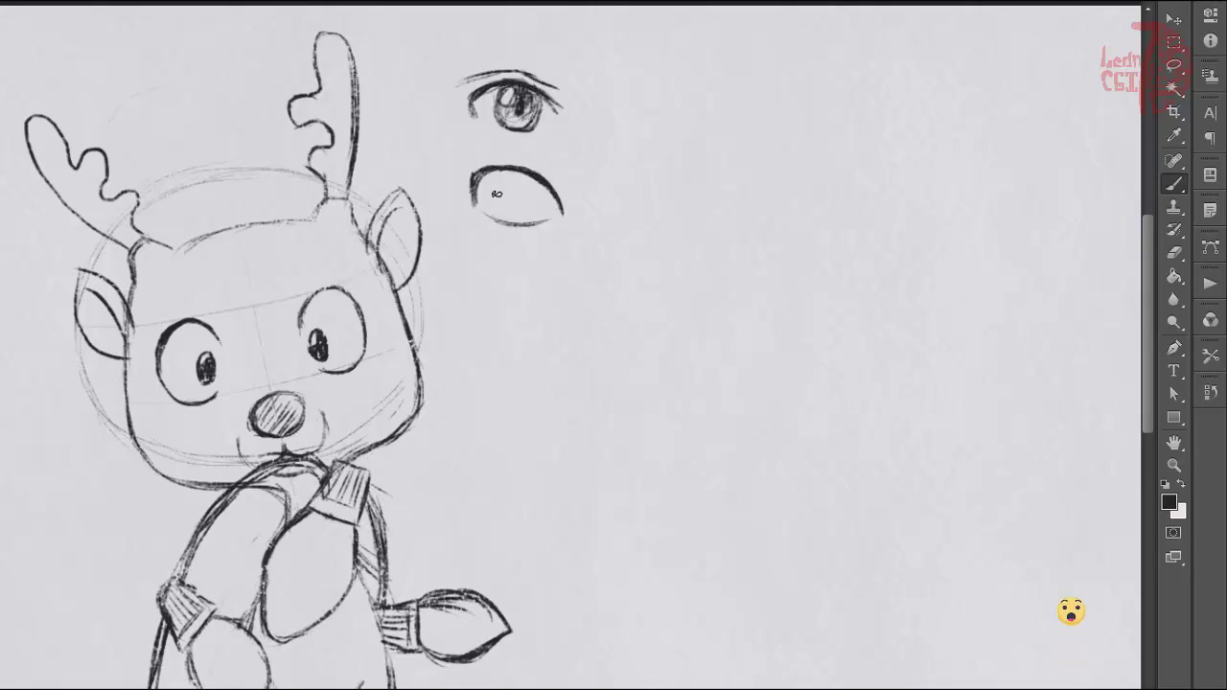
{"action": "left_click_drag", "start_coordinate": [496, 193], "coordinate": [508, 172]}
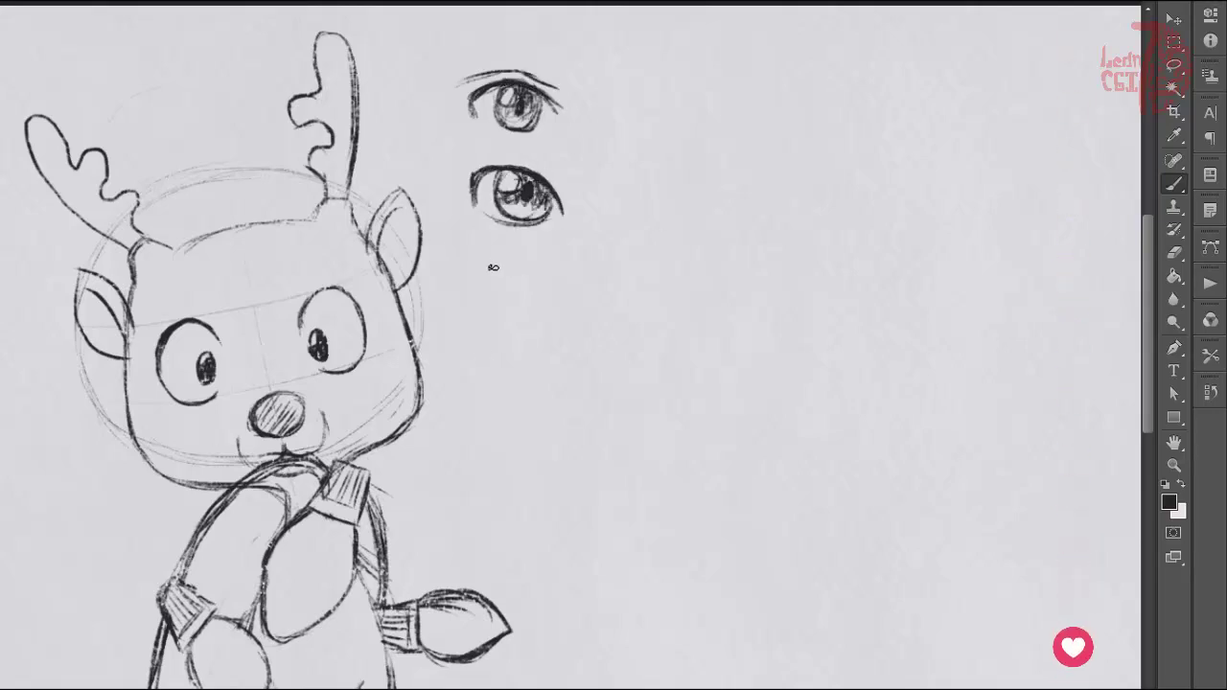
{"action": "mouse_move", "coordinate": [492, 273]}
{"action": "left_mouse_down"}
{"action": "mouse_move", "coordinate": [480, 311]}
{"action": "mouse_move", "coordinate": [575, 330]}
{"action": "mouse_move", "coordinate": [522, 301]}
{"action": "mouse_move", "coordinate": [509, 305]}
{"action": "mouse_move", "coordinate": [575, 335]}
{"action": "left_mouse_up"}
{"action": "left_click_drag", "start_coordinate": [484, 257], "coordinate": [575, 267]}
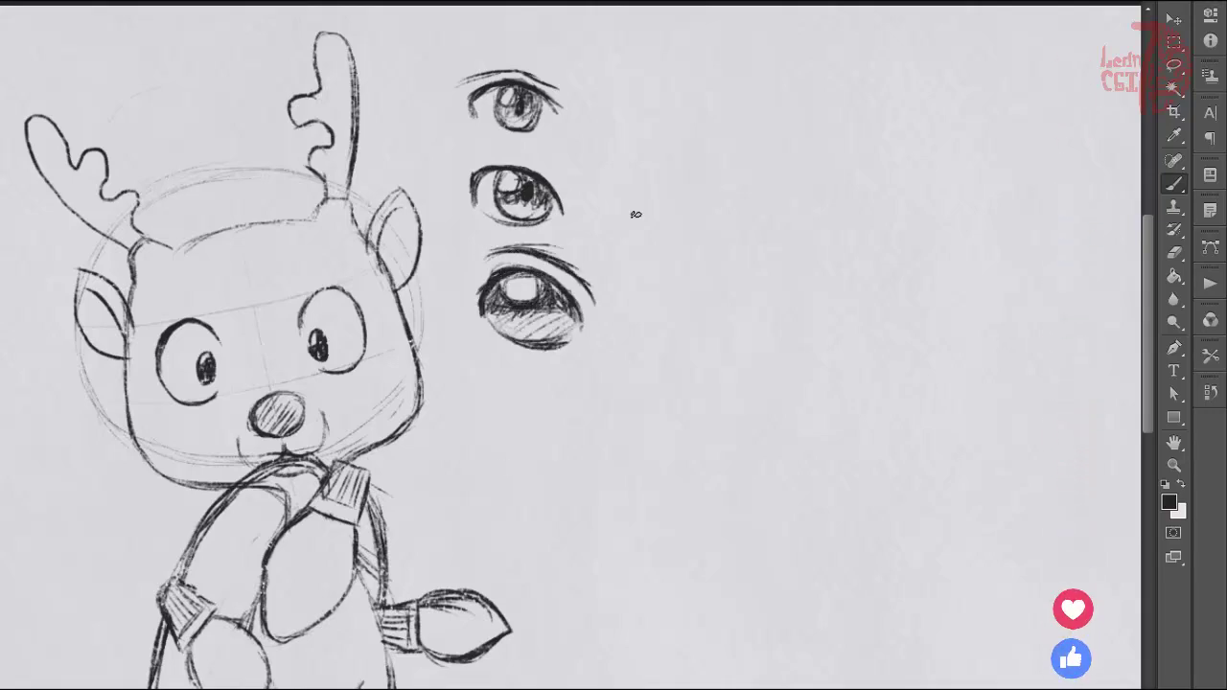
{"action": "left_click_drag", "start_coordinate": [519, 413], "coordinate": [523, 468]}
{"action": "left_click_drag", "start_coordinate": [537, 404], "coordinate": [554, 450]}
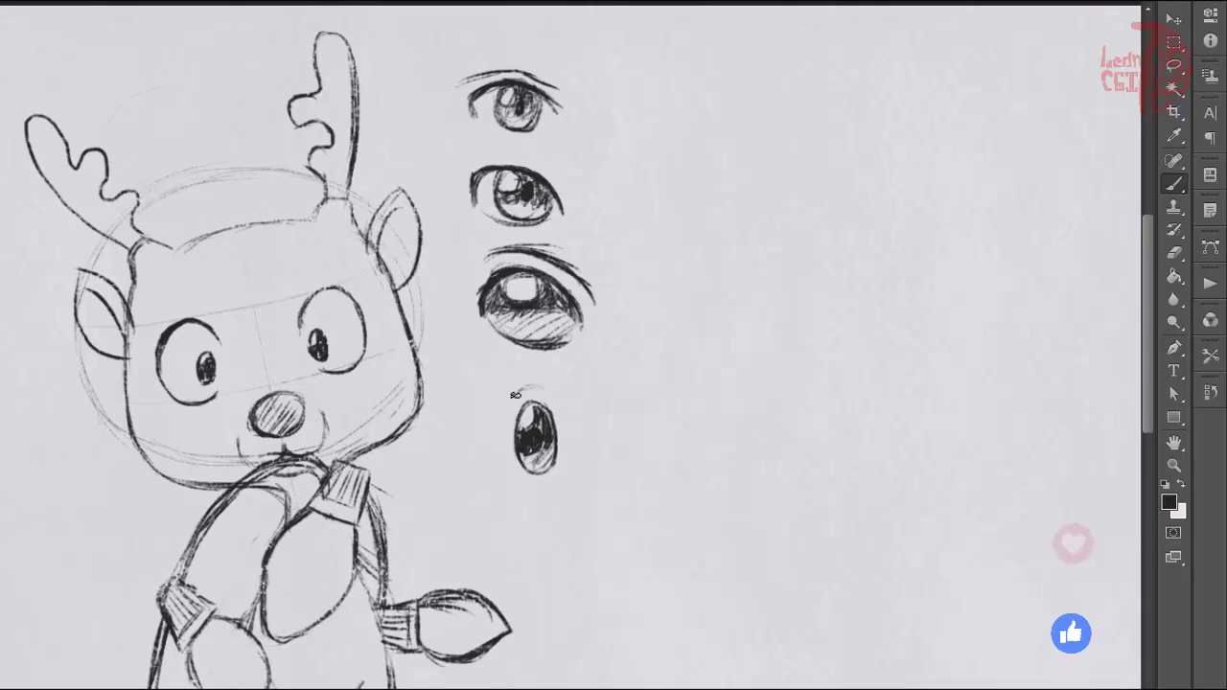
Add an arc near the round eye and begin another eye study lower down
{"action": "scroll", "coordinate": [547, 540], "scroll_direction": "down", "scroll_amount": 3}
{"action": "mouse_move", "coordinate": [564, 376]}
{"action": "left_mouse_down"}
{"action": "mouse_move", "coordinate": [582, 462]}
{"action": "mouse_move", "coordinate": [596, 418]}
{"action": "mouse_move", "coordinate": [585, 451]}
{"action": "mouse_move", "coordinate": [580, 436]}
{"action": "left_mouse_up"}
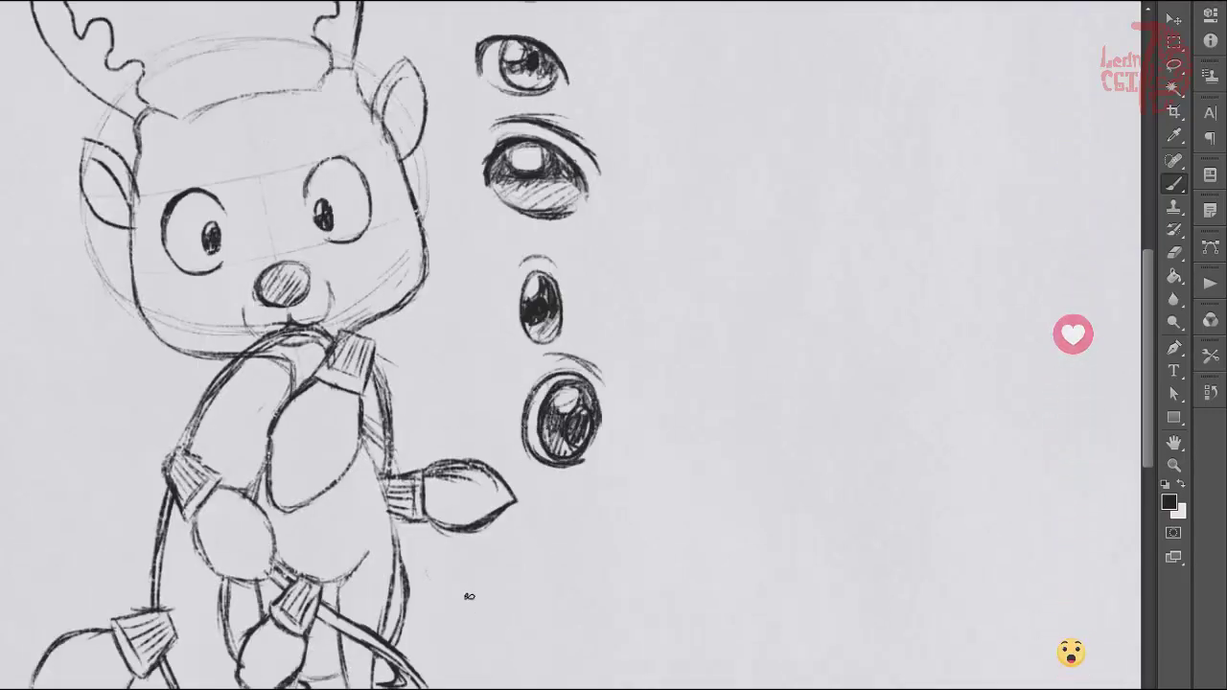
{"action": "right_click", "coordinate": [466, 583]}
{"action": "key", "text": "Return"}
{"action": "left_click_drag", "start_coordinate": [537, 538], "coordinate": [619, 565]}
{"action": "left_click_drag", "start_coordinate": [553, 526], "coordinate": [510, 430]}
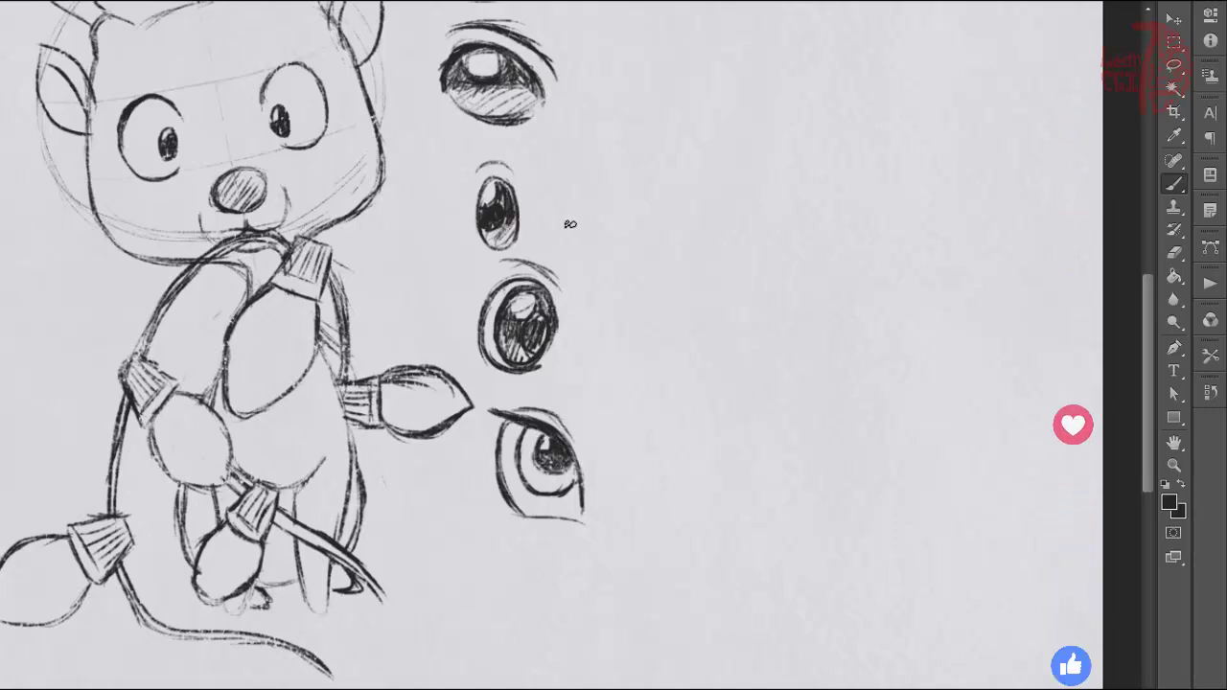
{"action": "mouse_move", "coordinate": [448, 593]}
{"action": "left_mouse_down"}
{"action": "mouse_move", "coordinate": [468, 478]}
{"action": "mouse_move", "coordinate": [496, 523]}
{"action": "mouse_move", "coordinate": [589, 551]}
{"action": "left_mouse_up"}
{"action": "mouse_move", "coordinate": [529, 508]}
{"action": "left_mouse_down"}
{"action": "mouse_move", "coordinate": [537, 470]}
{"action": "mouse_move", "coordinate": [518, 489]}
{"action": "left_mouse_up"}
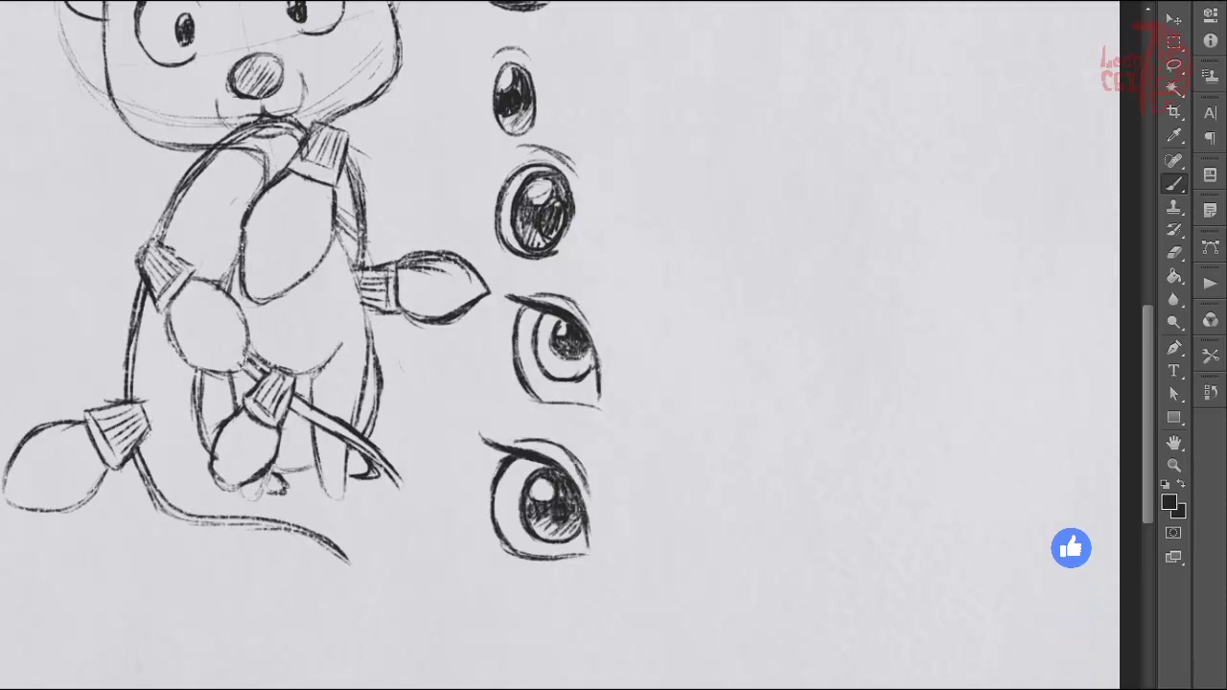
Draw two larger eyes below the column with eyelid arcs, shaded irises and dark pupils
{"action": "mouse_move", "coordinate": [652, 365]}
{"action": "left_mouse_down"}
{"action": "mouse_move", "coordinate": [632, 370]}
{"action": "mouse_move", "coordinate": [724, 207]}
{"action": "left_mouse_up"}
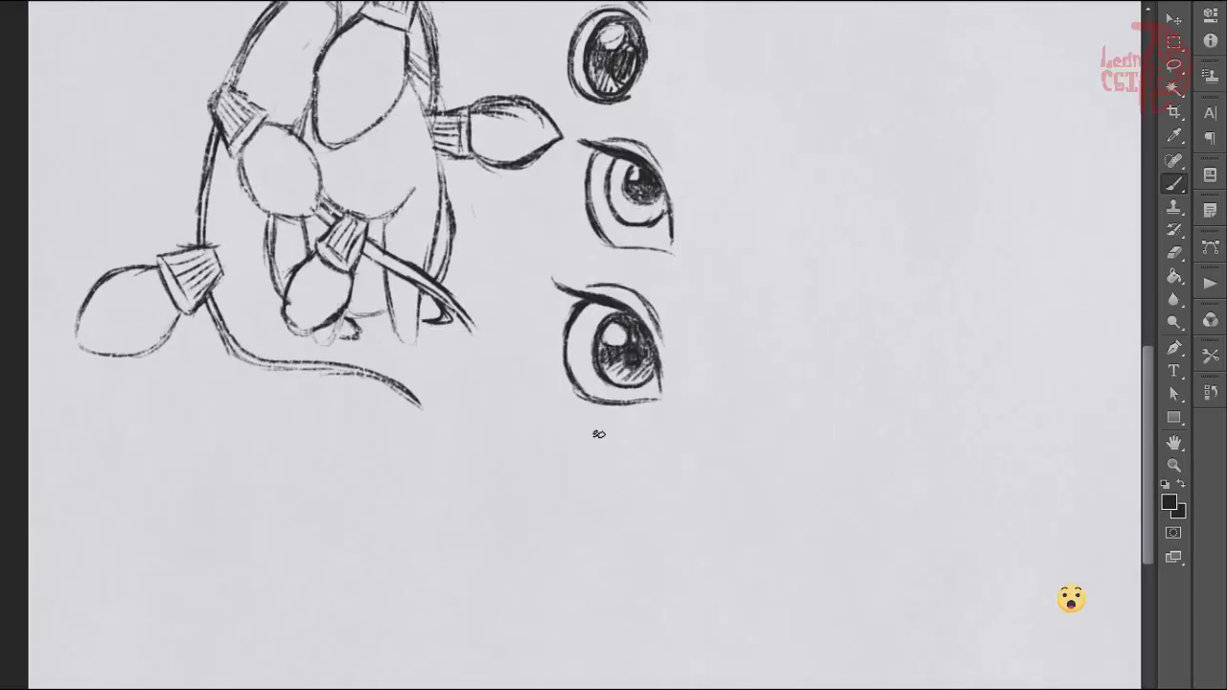
{"action": "left_click_drag", "start_coordinate": [575, 441], "coordinate": [587, 450]}
{"action": "key", "text": "ctrl+z"}
{"action": "mouse_move", "coordinate": [658, 493]}
{"action": "left_mouse_down"}
{"action": "mouse_move", "coordinate": [624, 453]}
{"action": "mouse_move", "coordinate": [645, 508]}
{"action": "mouse_move", "coordinate": [623, 496]}
{"action": "left_mouse_up"}
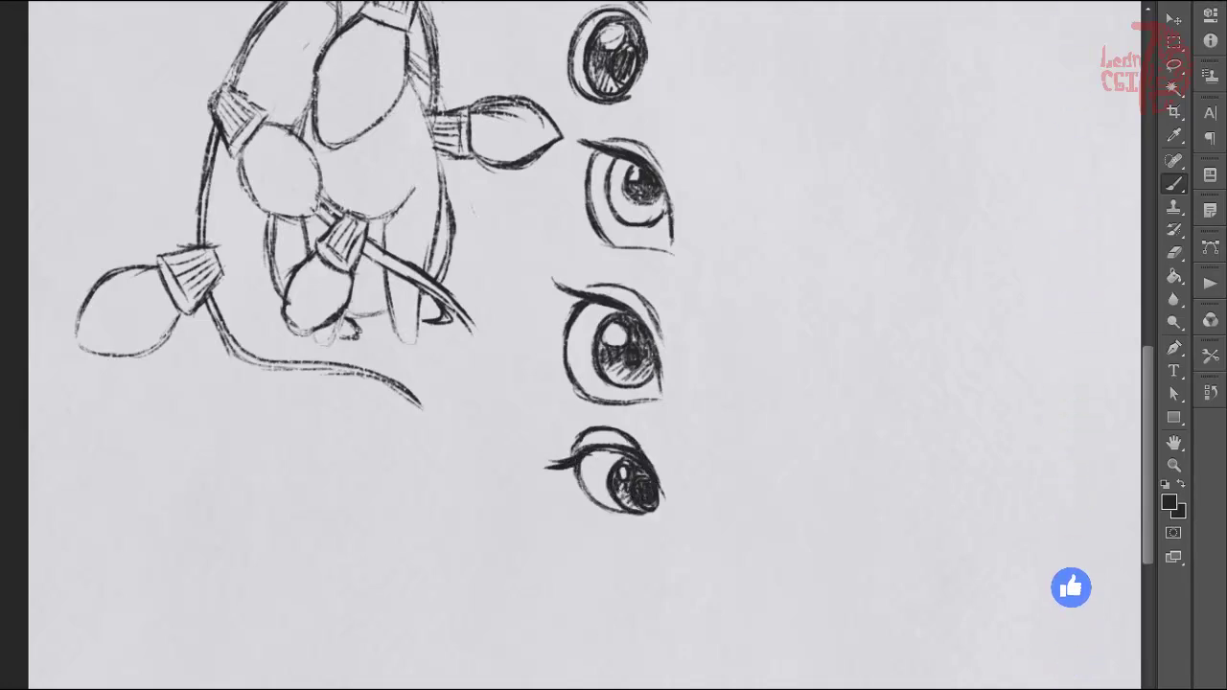
{"action": "mouse_move", "coordinate": [560, 559]}
{"action": "left_mouse_down"}
{"action": "mouse_move", "coordinate": [589, 540]}
{"action": "mouse_move", "coordinate": [647, 565]}
{"action": "left_mouse_up"}
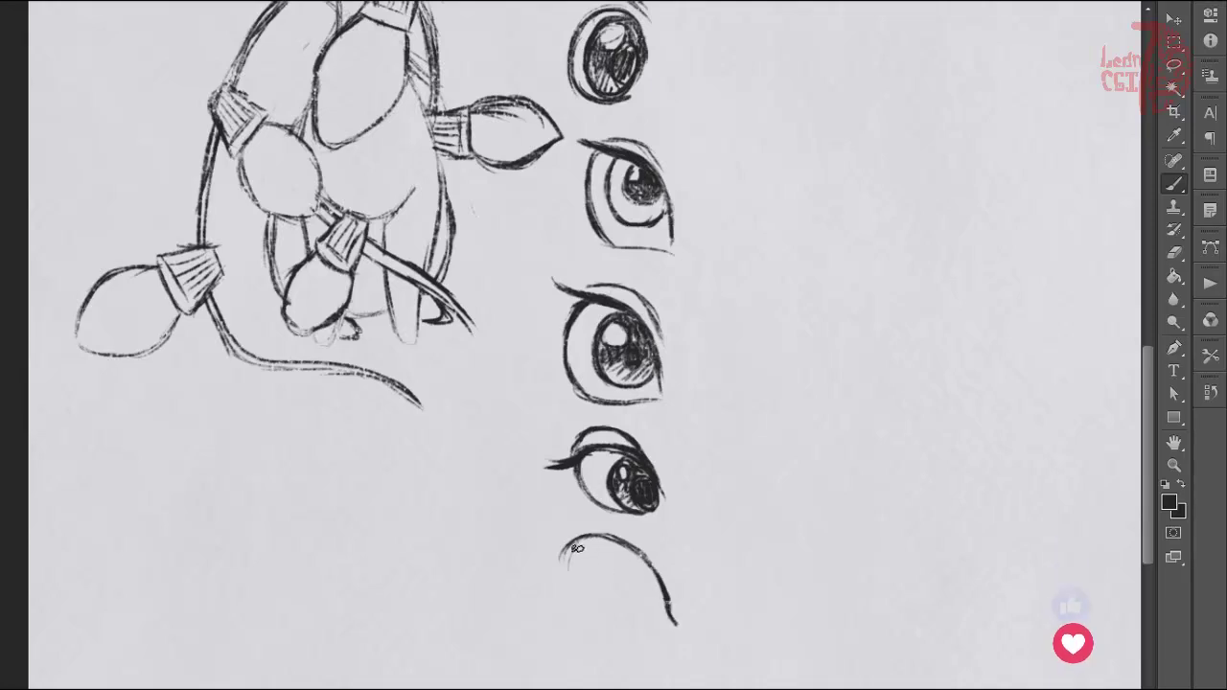
{"action": "left_click_drag", "start_coordinate": [581, 604], "coordinate": [667, 625]}
{"action": "mouse_move", "coordinate": [623, 564]}
{"action": "left_mouse_down"}
{"action": "mouse_move", "coordinate": [613, 599]}
{"action": "mouse_move", "coordinate": [640, 608]}
{"action": "left_mouse_up"}
{"action": "left_click_drag", "start_coordinate": [546, 546], "coordinate": [652, 554]}
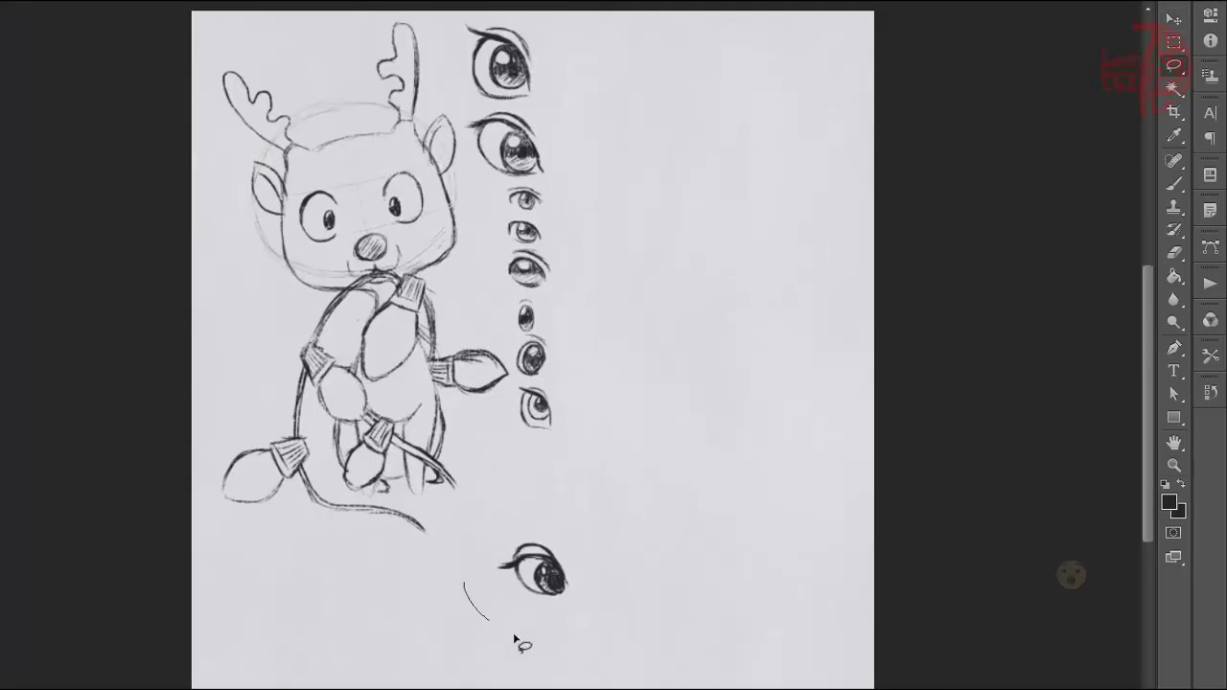
Move the stray lower eye up into the column and zoom in on it
{"action": "left_click_drag", "start_coordinate": [542, 573], "coordinate": [534, 467]}
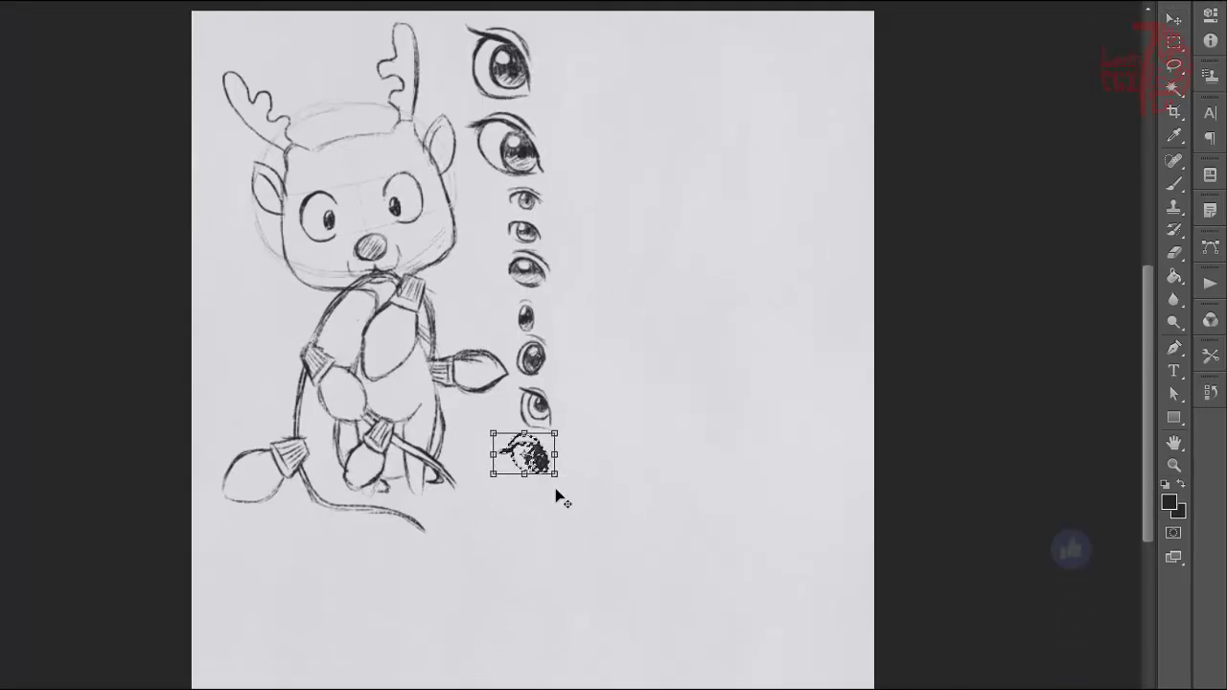
{"action": "key", "text": "ctrl+d"}
{"action": "key", "text": "z"}
{"action": "left_click", "coordinate": [646, 335]}
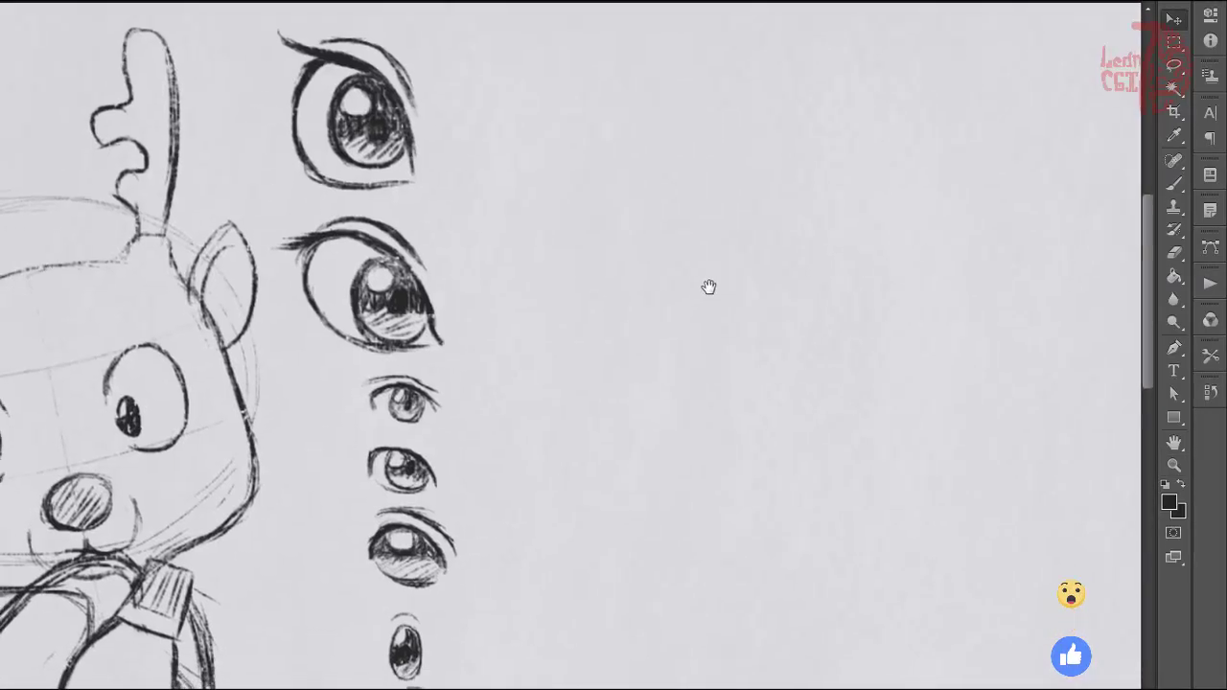
{"action": "key", "text": "b"}
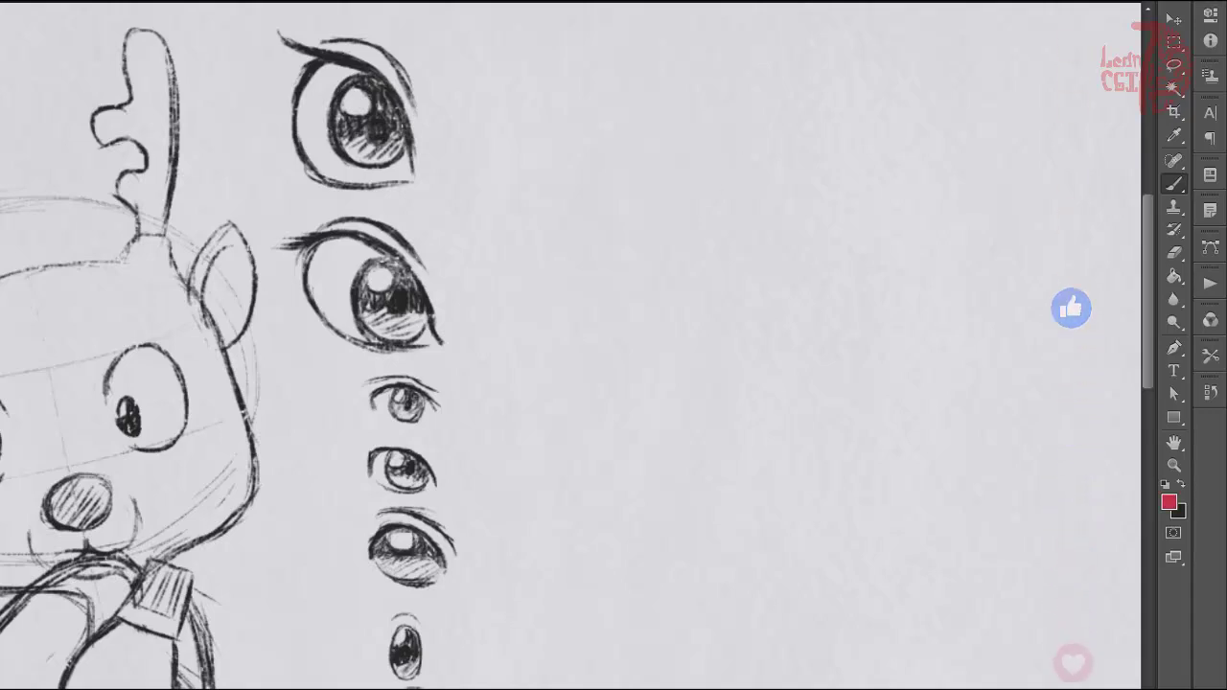
Draw a red head circle with a diagonal centre line and a solid round nose
{"action": "mouse_move", "coordinate": [737, 128]}
{"action": "left_mouse_down"}
{"action": "mouse_move", "coordinate": [684, 239]}
{"action": "mouse_move", "coordinate": [693, 320]}
{"action": "mouse_move", "coordinate": [931, 317]}
{"action": "mouse_move", "coordinate": [816, 307]}
{"action": "left_mouse_up"}
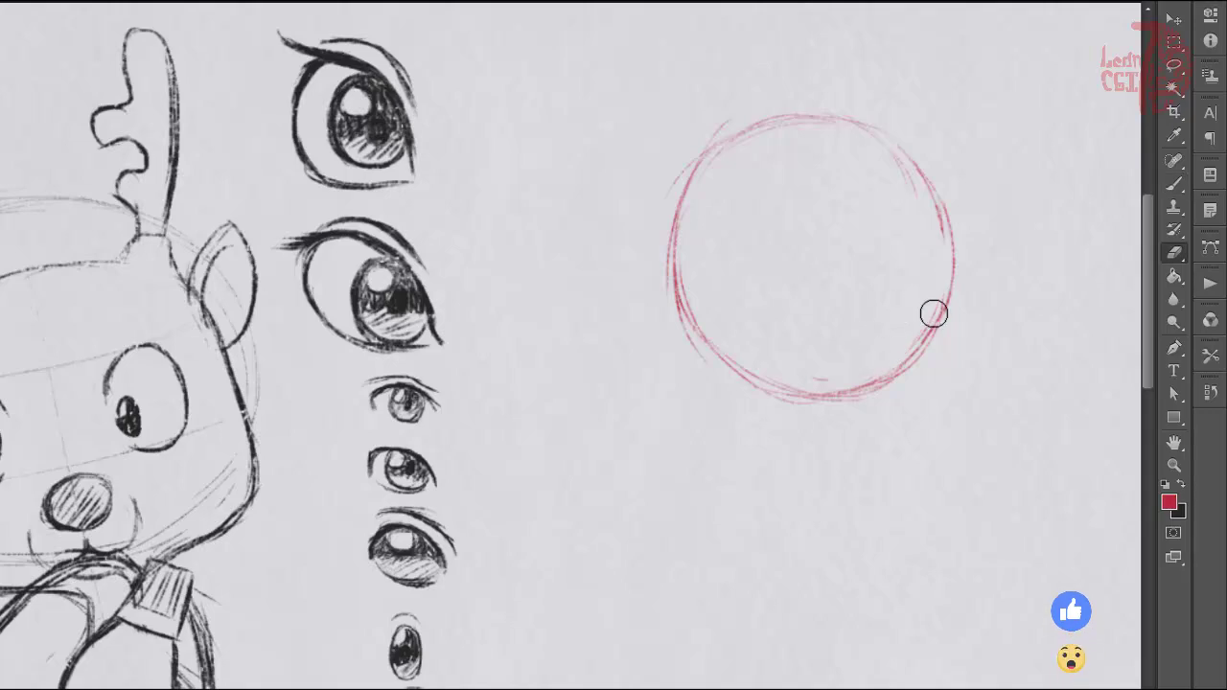
{"action": "mouse_move", "coordinate": [774, 129]}
{"action": "left_mouse_down"}
{"action": "mouse_move", "coordinate": [867, 382]}
{"action": "mouse_move", "coordinate": [878, 471]}
{"action": "left_mouse_up"}
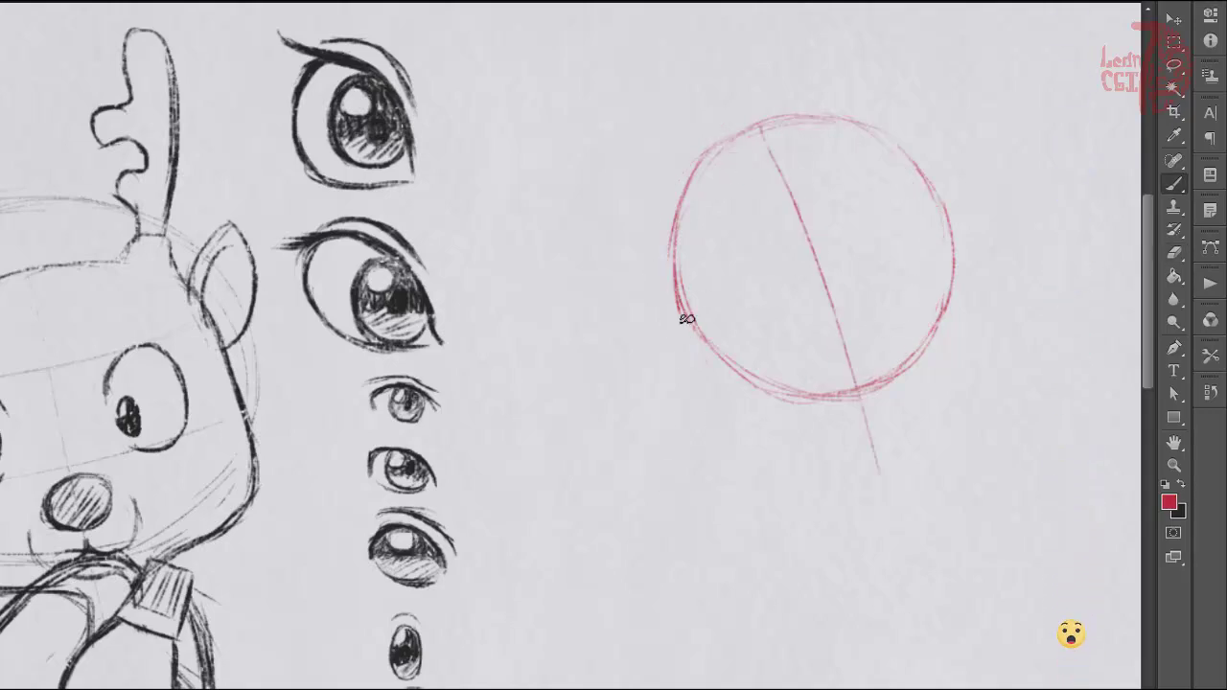
{"action": "key", "text": "e"}
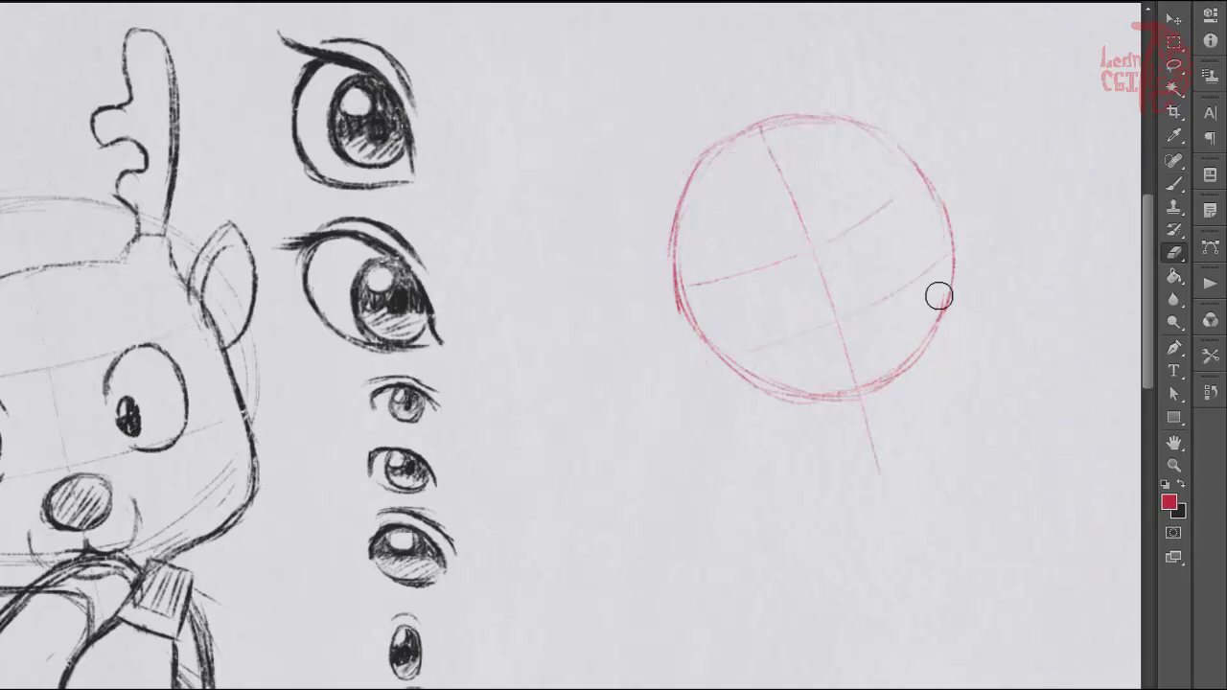
{"action": "left_click_drag", "start_coordinate": [938, 295], "coordinate": [815, 439]}
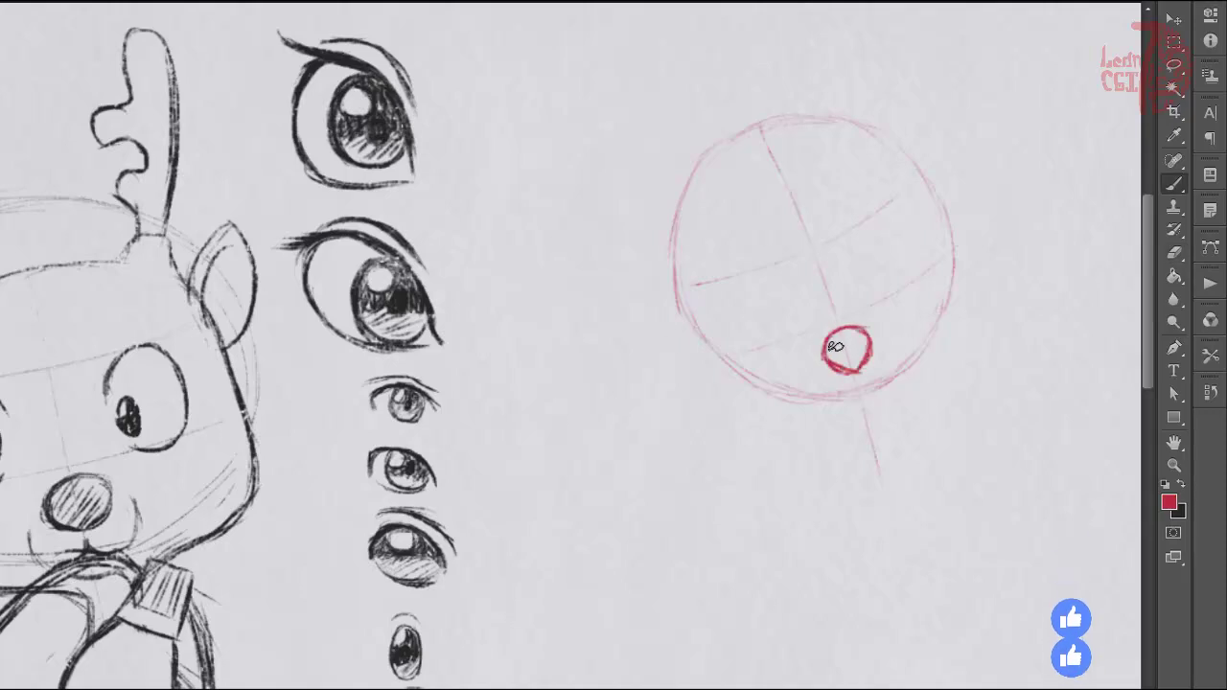
{"action": "left_click_drag", "start_coordinate": [836, 347], "coordinate": [853, 355]}
{"action": "left_click_drag", "start_coordinate": [843, 238], "coordinate": [844, 243]}
{"action": "left_click_drag", "start_coordinate": [783, 266], "coordinate": [786, 273]}
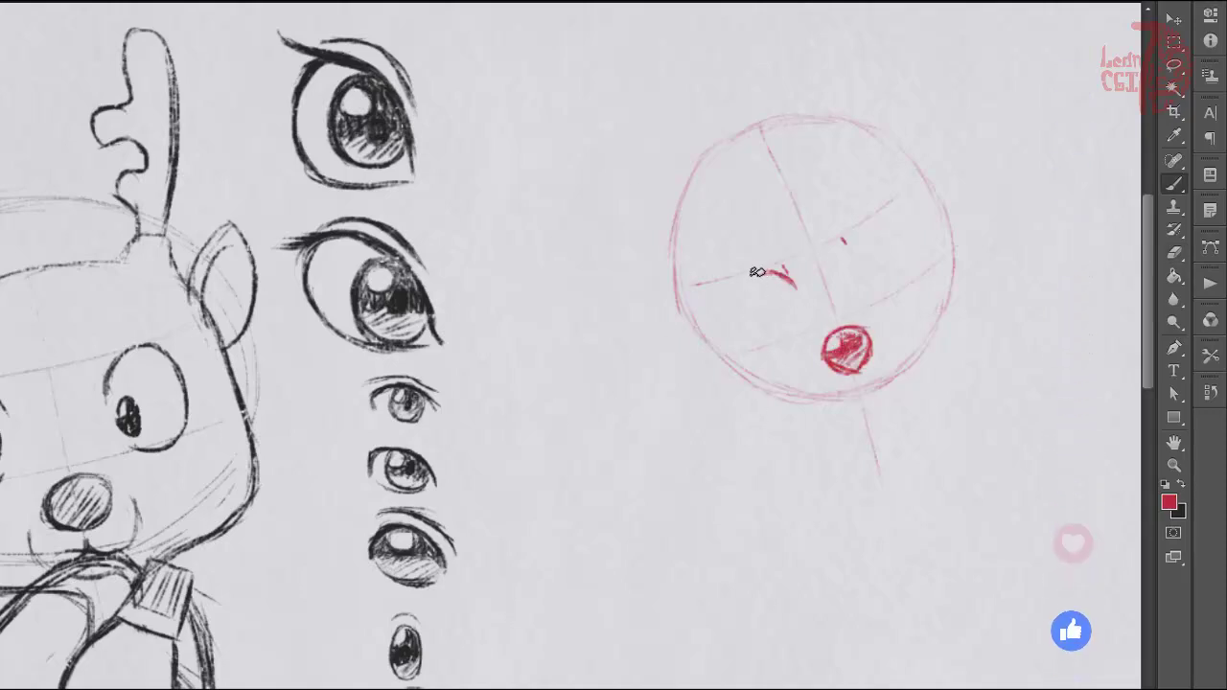
Draw the left and oval right eyes, then the cheek and muzzle contours
{"action": "mouse_move", "coordinate": [739, 316]}
{"action": "left_mouse_down"}
{"action": "mouse_move", "coordinate": [808, 319]}
{"action": "mouse_move", "coordinate": [772, 321]}
{"action": "mouse_move", "coordinate": [793, 303]}
{"action": "left_mouse_up"}
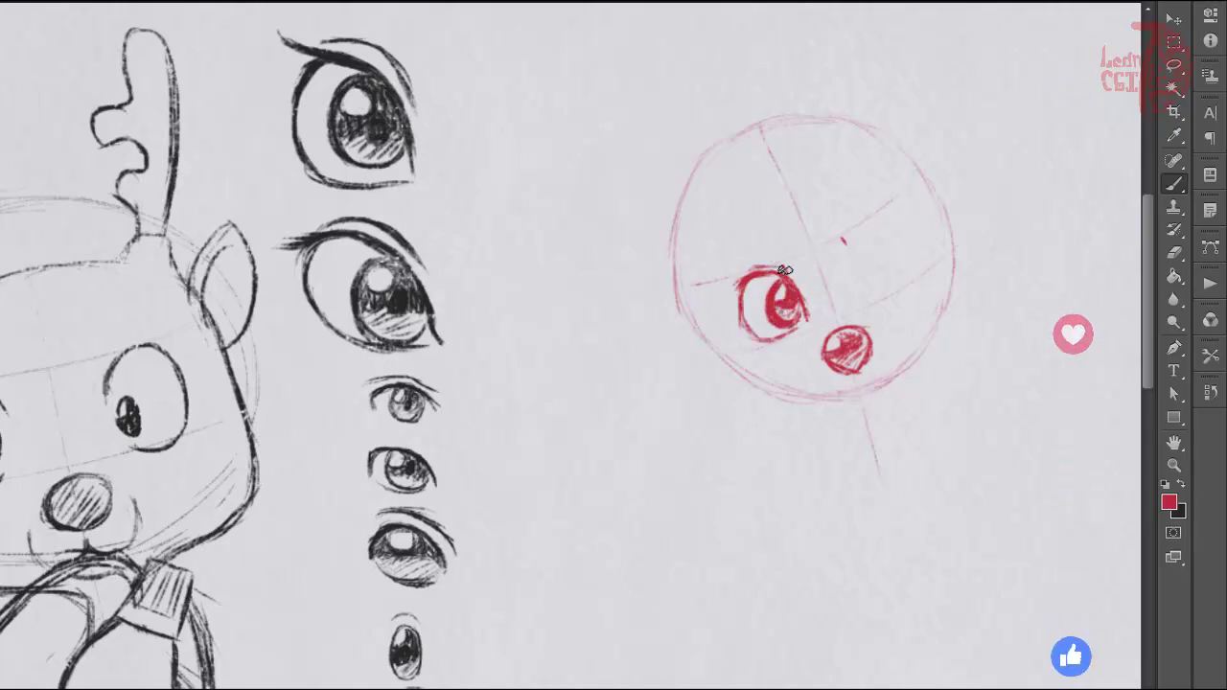
{"action": "mouse_move", "coordinate": [861, 247]}
{"action": "left_mouse_down"}
{"action": "mouse_move", "coordinate": [906, 256]}
{"action": "mouse_move", "coordinate": [864, 286]}
{"action": "mouse_move", "coordinate": [887, 261]}
{"action": "left_mouse_up"}
{"action": "key", "text": "e"}
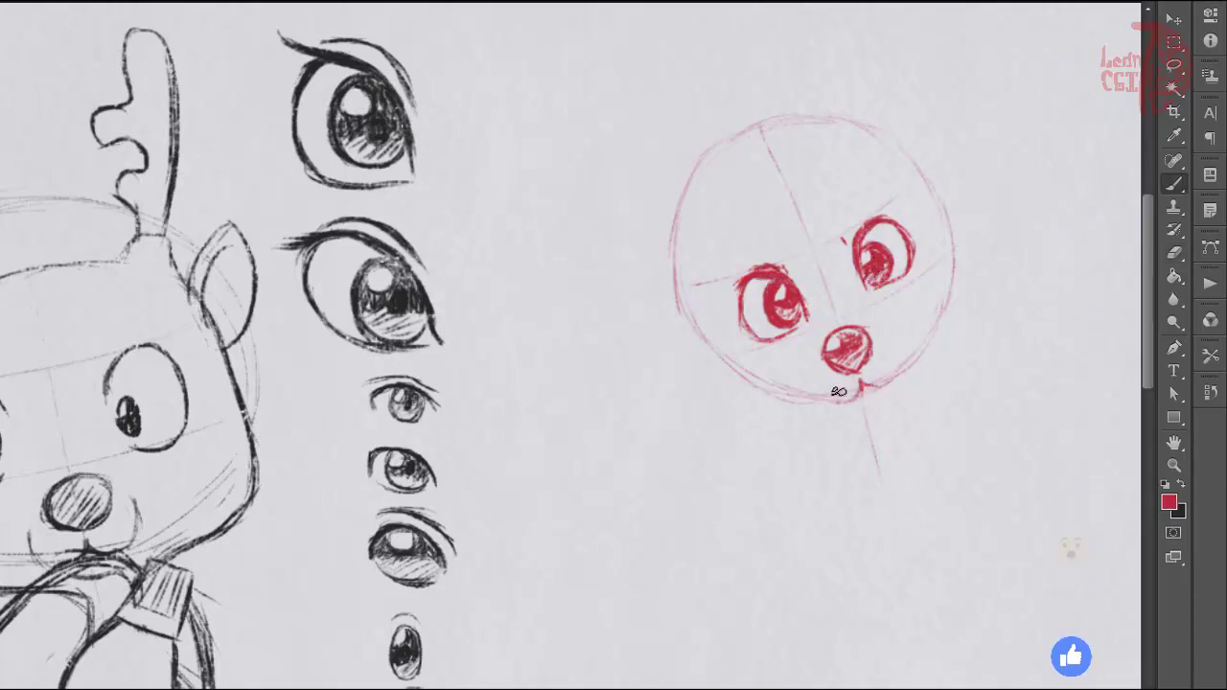
{"action": "left_click_drag", "start_coordinate": [699, 273], "coordinate": [766, 432]}
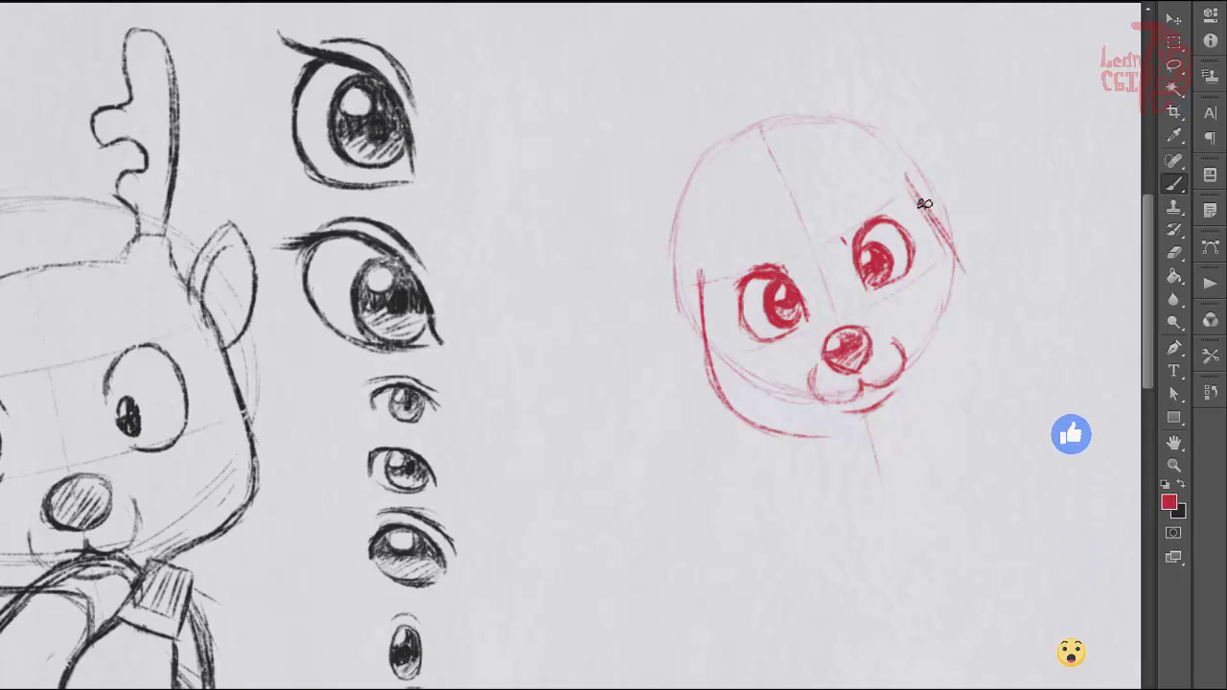
{"action": "left_click_drag", "start_coordinate": [909, 178], "coordinate": [926, 402]}
{"action": "left_click_drag", "start_coordinate": [711, 228], "coordinate": [699, 316]}
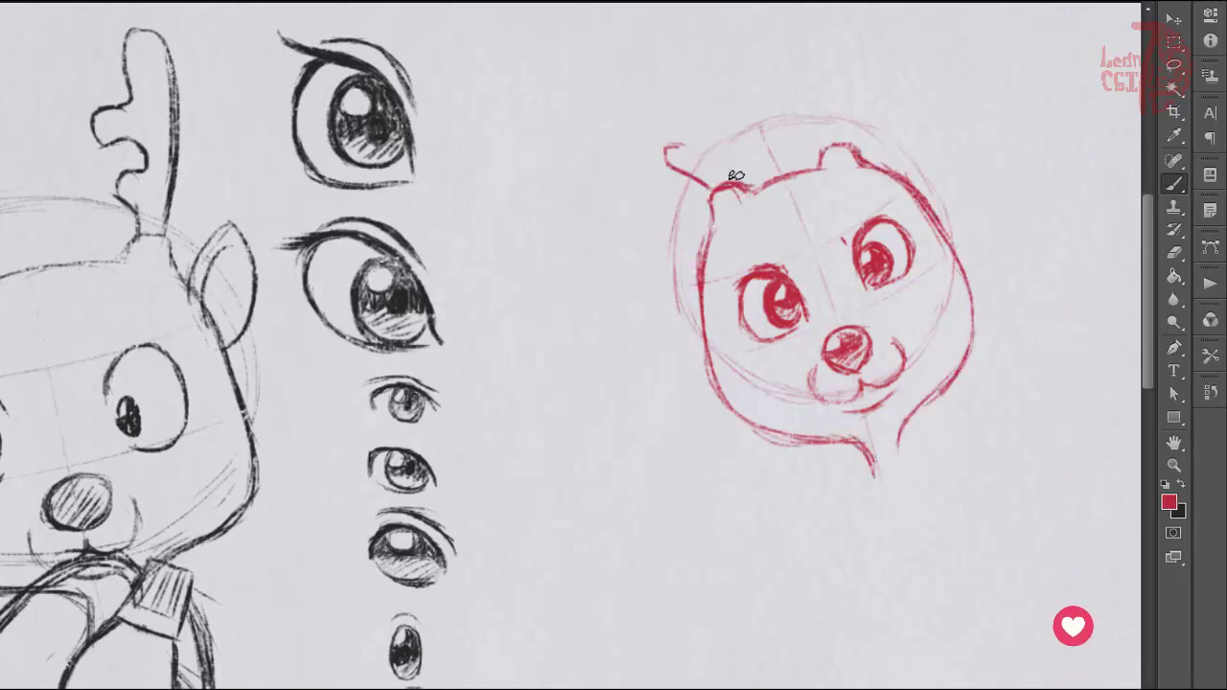
Sketch a heart-shaped left antler and a curly right antler, erasing and redrawing the right one
{"action": "mouse_move", "coordinate": [736, 175]}
{"action": "left_mouse_down"}
{"action": "mouse_move", "coordinate": [714, 48]}
{"action": "mouse_move", "coordinate": [671, 153]}
{"action": "left_mouse_up"}
{"action": "mouse_move", "coordinate": [825, 144]}
{"action": "left_mouse_down"}
{"action": "mouse_move", "coordinate": [815, 56]}
{"action": "mouse_move", "coordinate": [867, 142]}
{"action": "left_mouse_up"}
{"action": "scroll", "coordinate": [533, 531], "scroll_direction": "up", "scroll_amount": 2}
{"action": "key", "text": "e"}
{"action": "left_click_drag", "start_coordinate": [829, 47], "coordinate": [835, 170]}
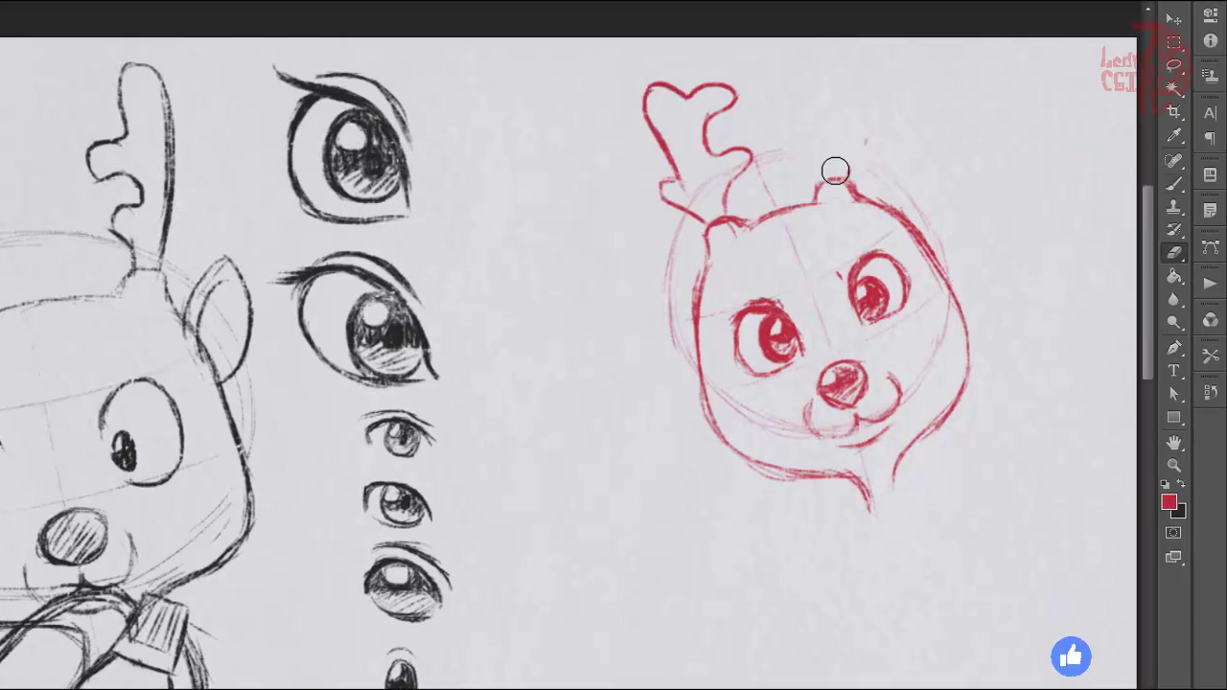
{"action": "left_click_drag", "start_coordinate": [783, 90], "coordinate": [800, 62]}
{"action": "left_click_drag", "start_coordinate": [791, 86], "coordinate": [834, 43]}
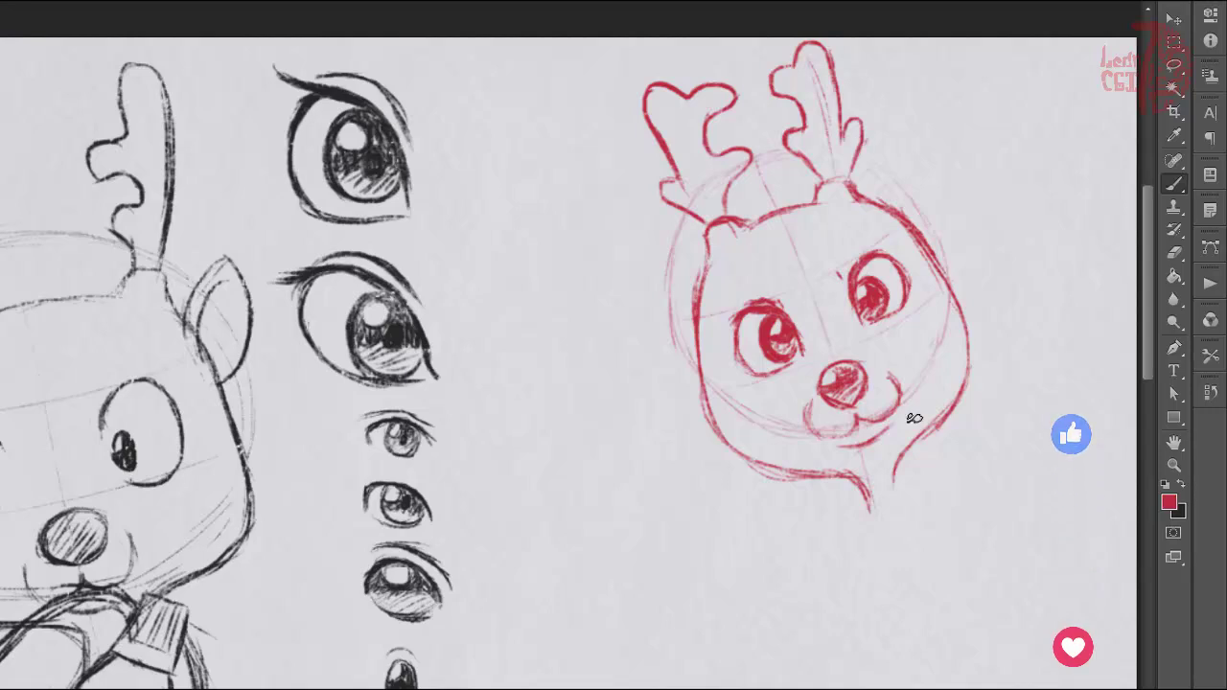
{"action": "scroll", "coordinate": [780, 636], "scroll_direction": "down", "scroll_amount": 1}
{"action": "scroll", "coordinate": [780, 635], "scroll_direction": "down", "scroll_amount": 1}
{"action": "scroll", "coordinate": [745, 509], "scroll_direction": "up", "scroll_amount": 1}
Move the red sketch down-left, erase the bottom of the neck line, and restore red colour
{"action": "left_click_drag", "start_coordinate": [744, 509], "coordinate": [704, 565]}
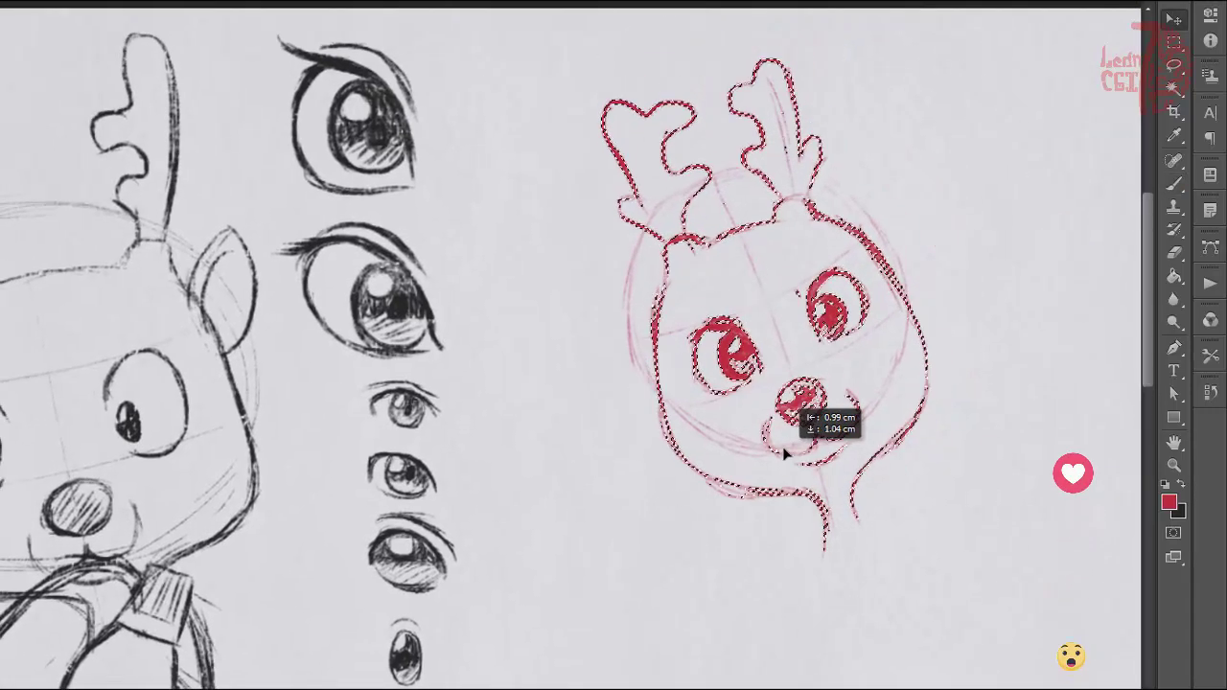
{"action": "scroll", "coordinate": [849, 444], "scroll_direction": "down", "scroll_amount": 3}
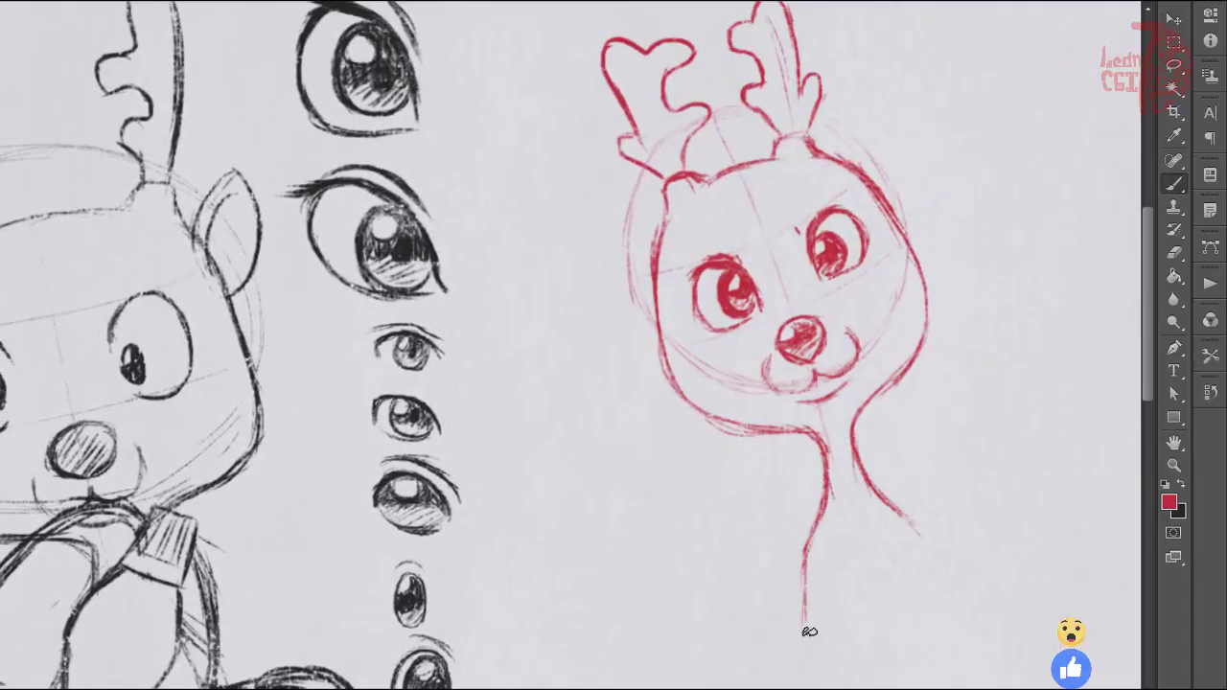
{"action": "scroll", "coordinate": [782, 665], "scroll_direction": "down", "scroll_amount": 1}
{"action": "key", "text": "e"}
{"action": "key", "text": "b"}
{"action": "mouse_move", "coordinate": [850, 676]}
{"action": "left_mouse_down"}
{"action": "mouse_move", "coordinate": [851, 508]}
{"action": "mouse_move", "coordinate": [849, 671]}
{"action": "mouse_move", "coordinate": [892, 627]}
{"action": "mouse_move", "coordinate": [891, 586]}
{"action": "left_mouse_up"}
{"action": "key", "text": "x"}
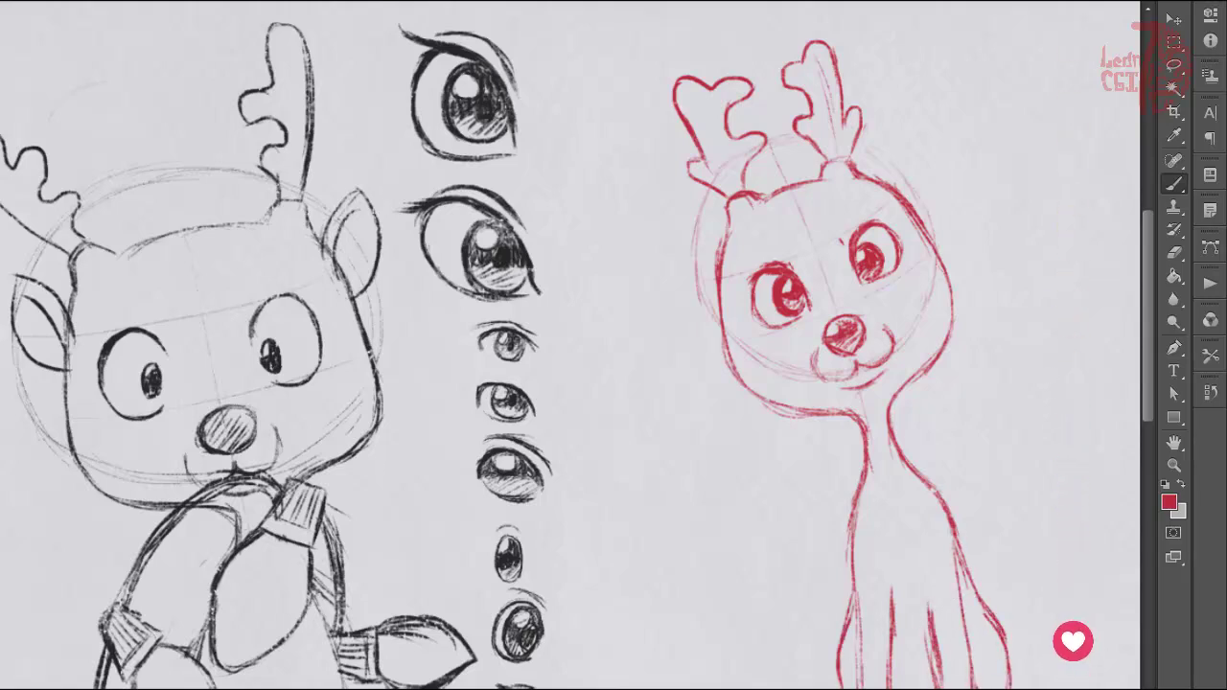
Add a foot stroke, chest hatching and ground strokes, then start a new head circle
{"action": "left_click_drag", "start_coordinate": [1007, 640], "coordinate": [1021, 677]}
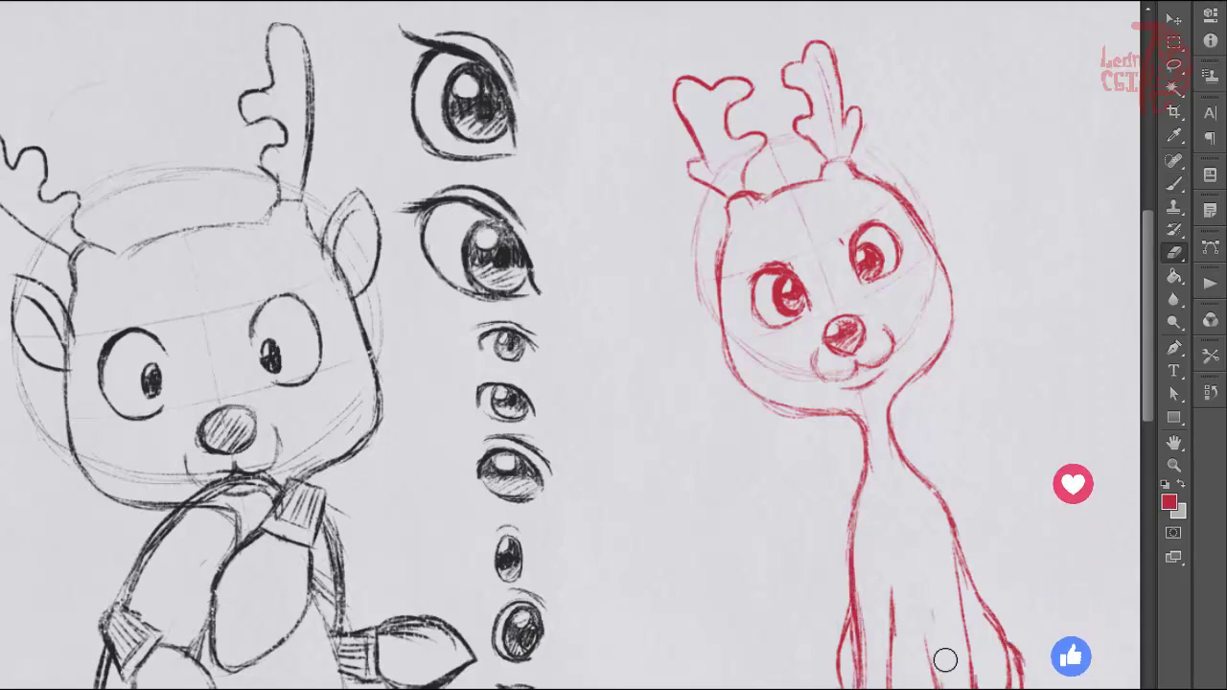
{"action": "left_click_drag", "start_coordinate": [906, 590], "coordinate": [910, 642]}
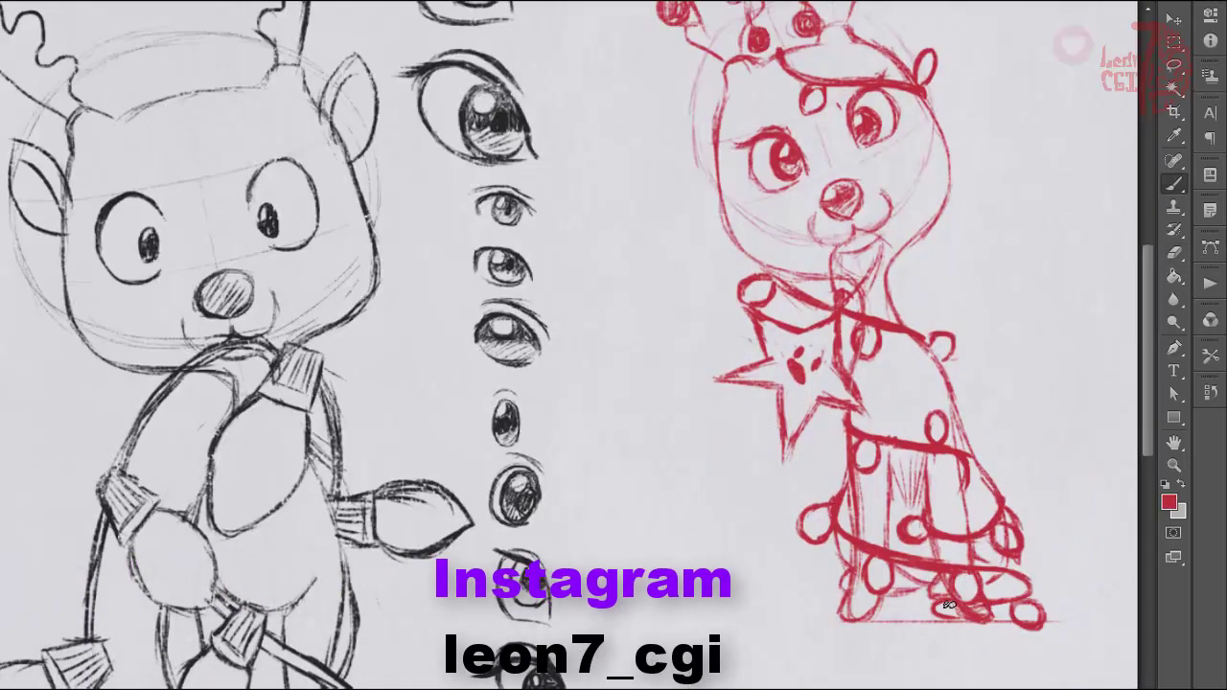
{"action": "mouse_move", "coordinate": [1038, 626]}
{"action": "left_mouse_down"}
{"action": "mouse_move", "coordinate": [782, 613]}
{"action": "mouse_move", "coordinate": [766, 650]}
{"action": "left_mouse_up"}
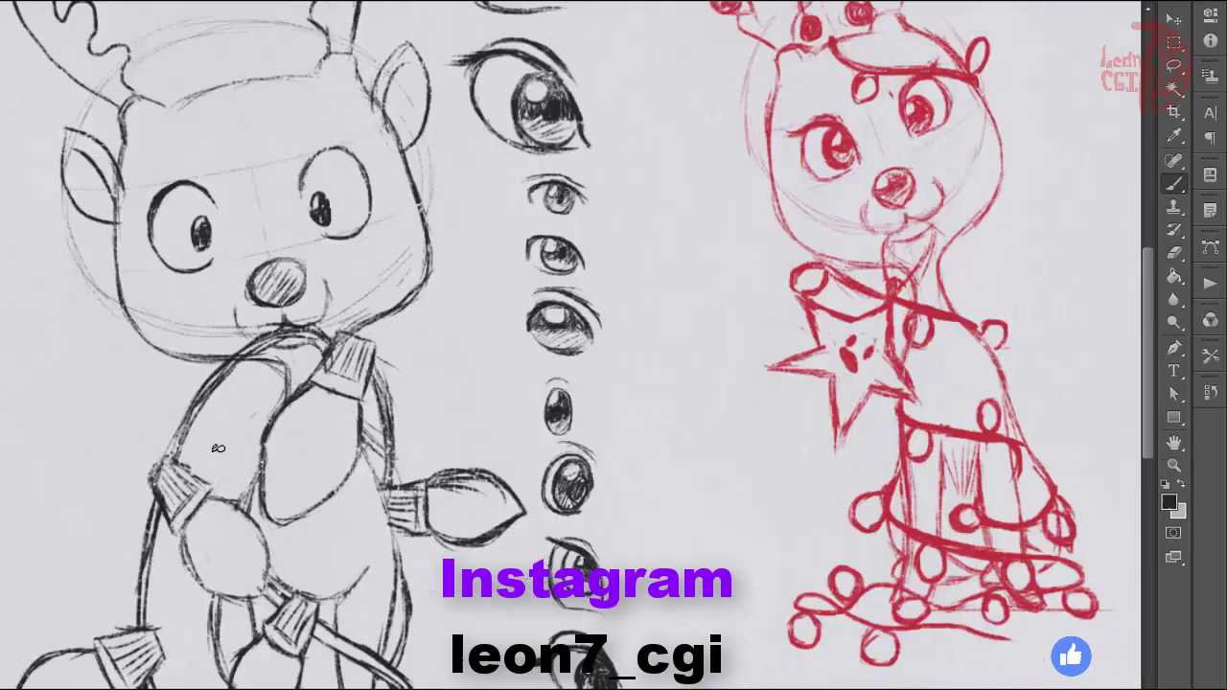
{"action": "mouse_move", "coordinate": [498, 158]}
{"action": "left_mouse_down"}
{"action": "mouse_move", "coordinate": [364, 166]}
{"action": "mouse_move", "coordinate": [317, 326]}
{"action": "mouse_move", "coordinate": [474, 391]}
{"action": "left_mouse_up"}
Close the new head circle and add diagonal, crossing and curved guide lines
{"action": "left_click_drag", "start_coordinate": [458, 162], "coordinate": [520, 364]}
{"action": "left_click_drag", "start_coordinate": [367, 172], "coordinate": [591, 471]}
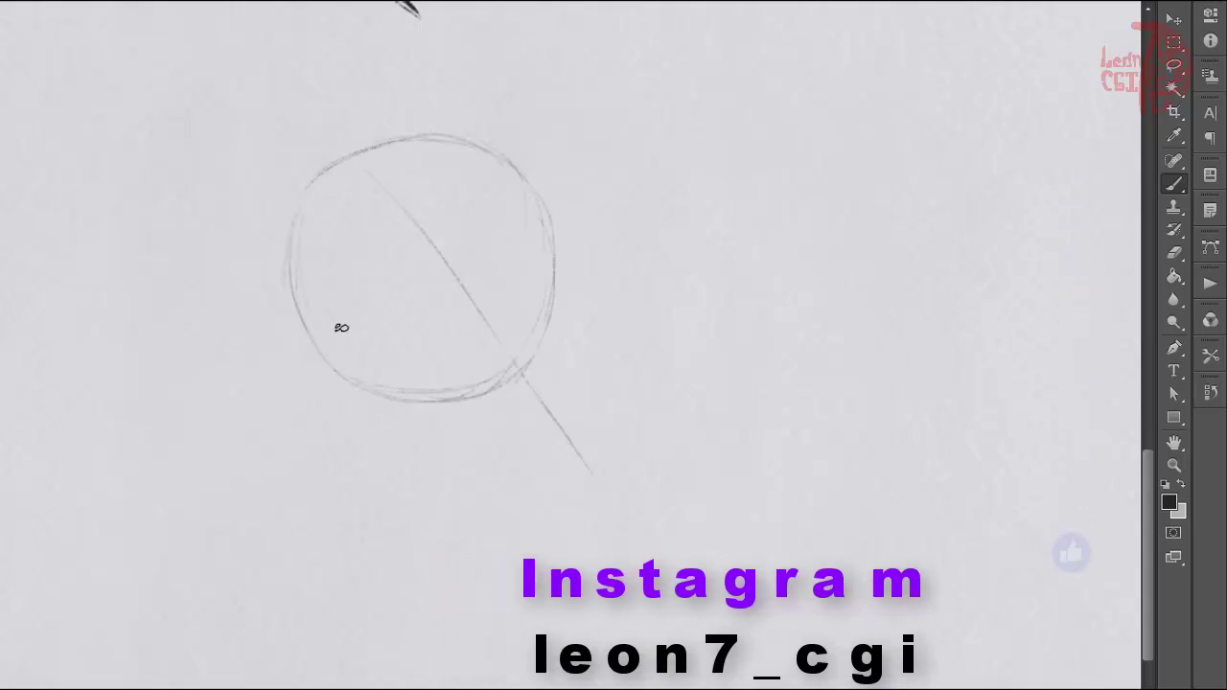
{"action": "left_click_drag", "start_coordinate": [529, 262], "coordinate": [372, 369]}
{"action": "left_click_drag", "start_coordinate": [321, 310], "coordinate": [489, 188]}
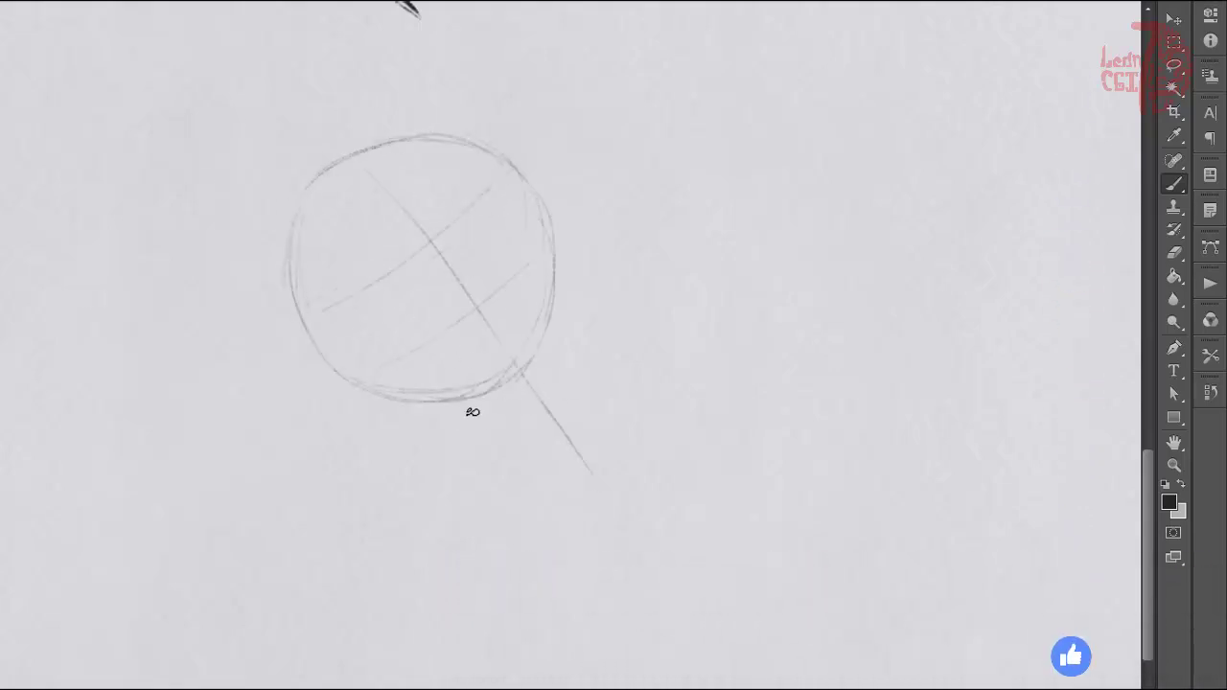
Sketch the back line, neck, foot and body outline down to the tail tip
{"action": "mouse_move", "coordinate": [565, 339]}
{"action": "left_mouse_down"}
{"action": "mouse_move", "coordinate": [624, 364]}
{"action": "mouse_move", "coordinate": [767, 371]}
{"action": "left_mouse_up"}
{"action": "left_click_drag", "start_coordinate": [470, 490], "coordinate": [466, 556]}
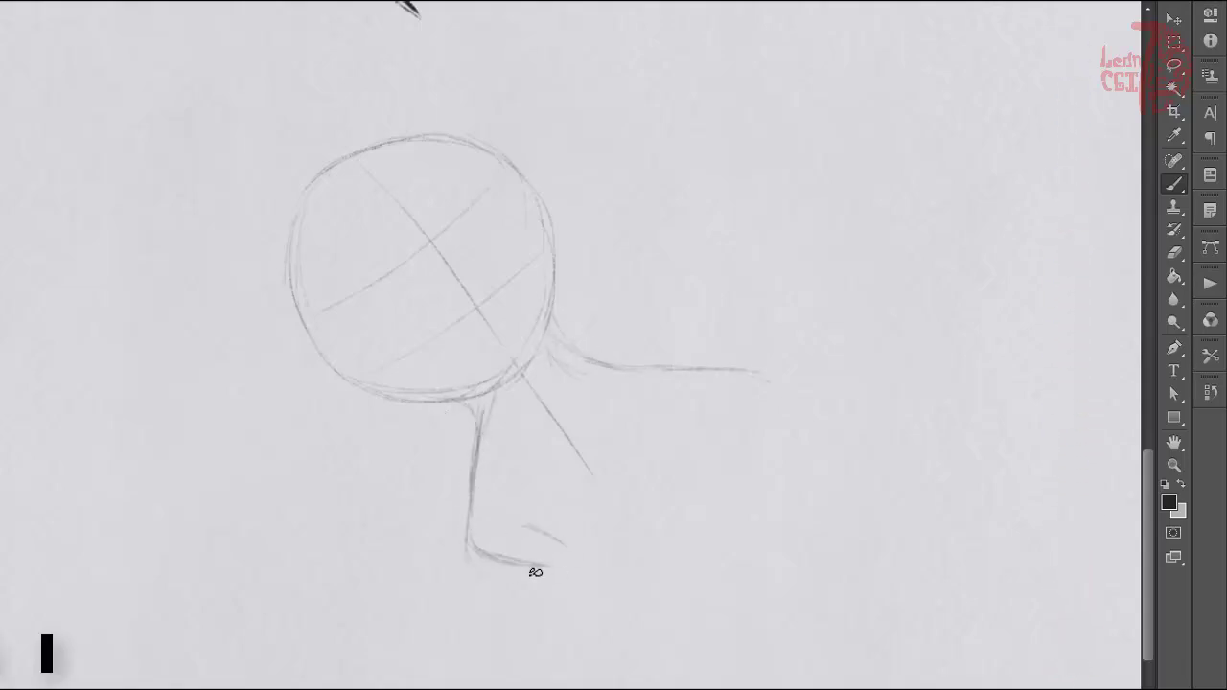
{"action": "mouse_move", "coordinate": [534, 572]}
{"action": "left_mouse_down"}
{"action": "mouse_move", "coordinate": [661, 556]}
{"action": "mouse_move", "coordinate": [709, 584]}
{"action": "left_mouse_up"}
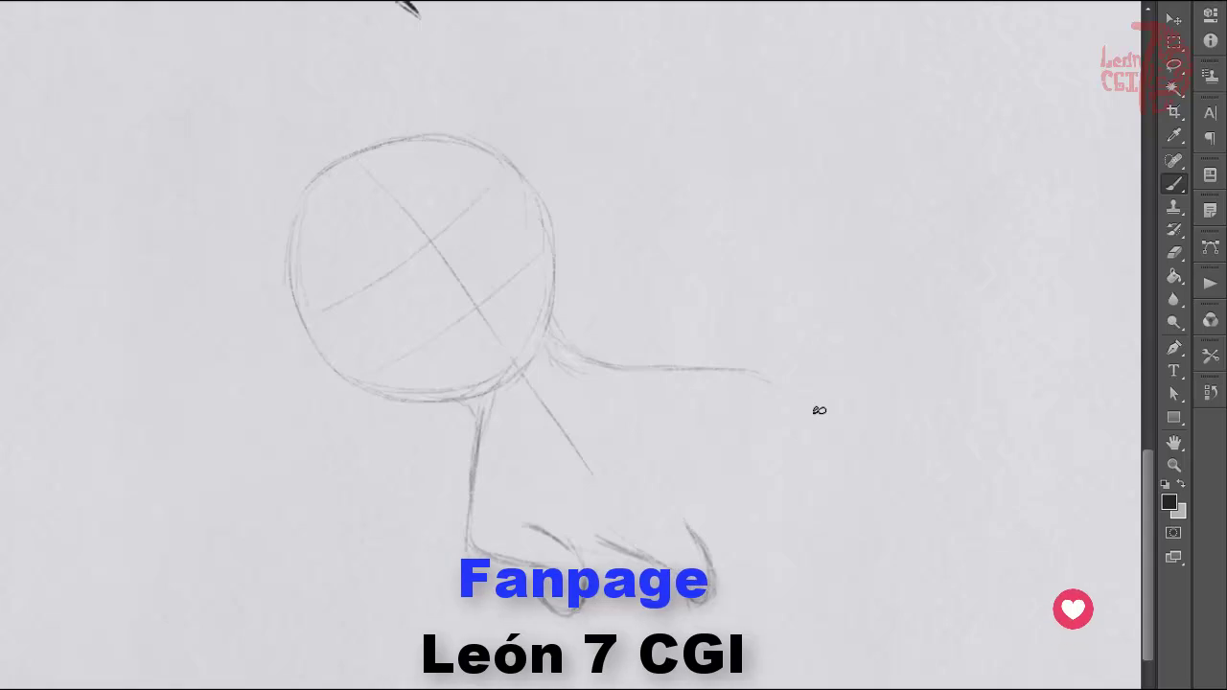
{"action": "left_click_drag", "start_coordinate": [767, 371], "coordinate": [920, 466]}
{"action": "left_click_drag", "start_coordinate": [734, 426], "coordinate": [974, 501]}
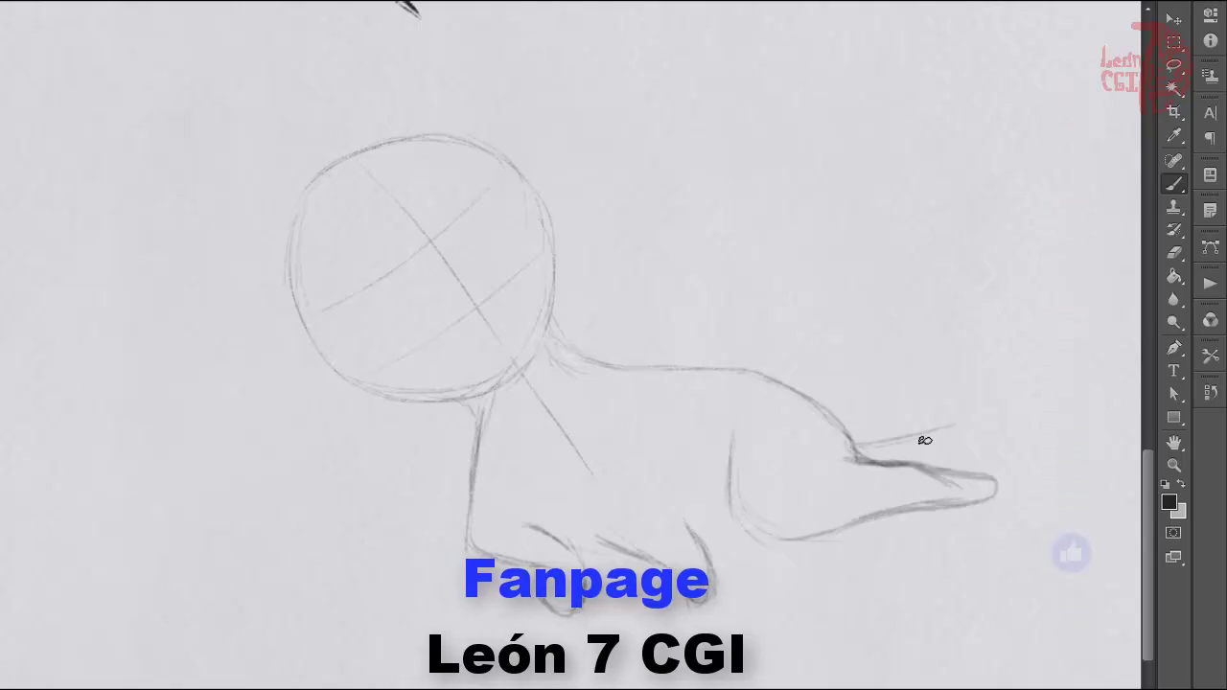
{"action": "left_click_drag", "start_coordinate": [925, 440], "coordinate": [852, 458]}
Draw a horizontal ground line and a front leg, and redraw the tail tip darker
{"action": "left_click_drag", "start_coordinate": [421, 548], "coordinate": [1088, 546]}
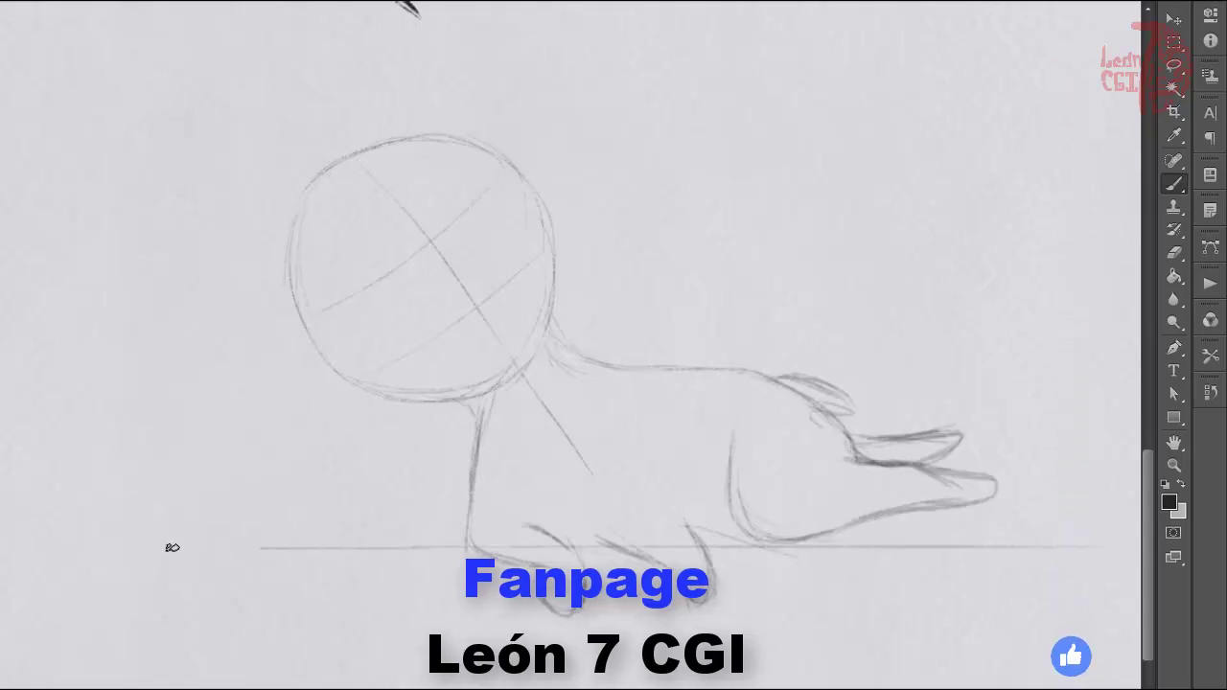
{"action": "left_click_drag", "start_coordinate": [534, 405], "coordinate": [720, 383]}
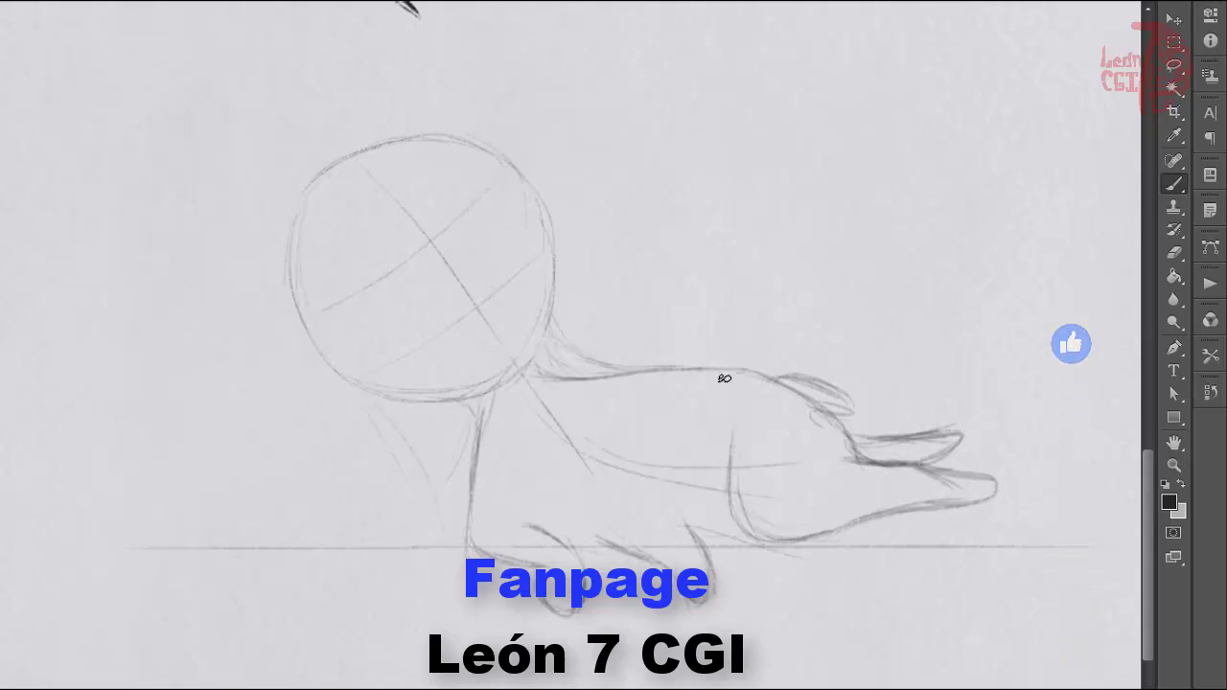
{"action": "mouse_move", "coordinate": [480, 405]}
{"action": "left_mouse_down"}
{"action": "mouse_move", "coordinate": [438, 504]}
{"action": "mouse_move", "coordinate": [487, 417]}
{"action": "left_mouse_up"}
{"action": "key", "text": "ctrl+z"}
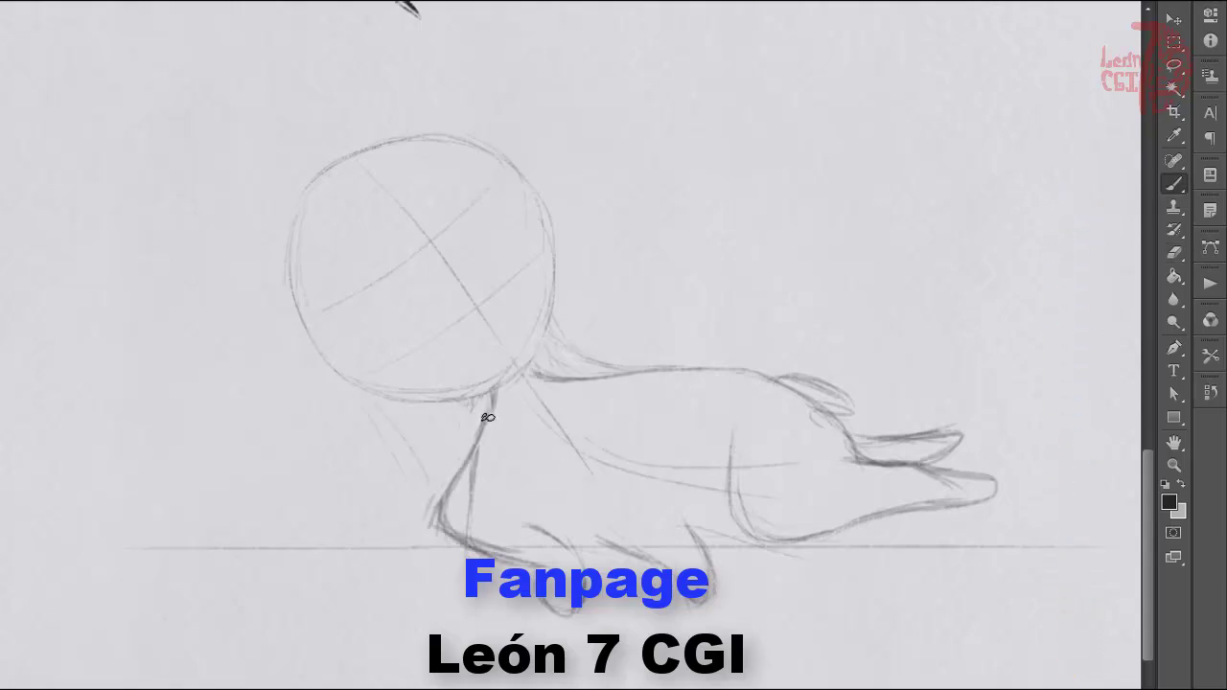
{"action": "left_click_drag", "start_coordinate": [858, 443], "coordinate": [944, 460]}
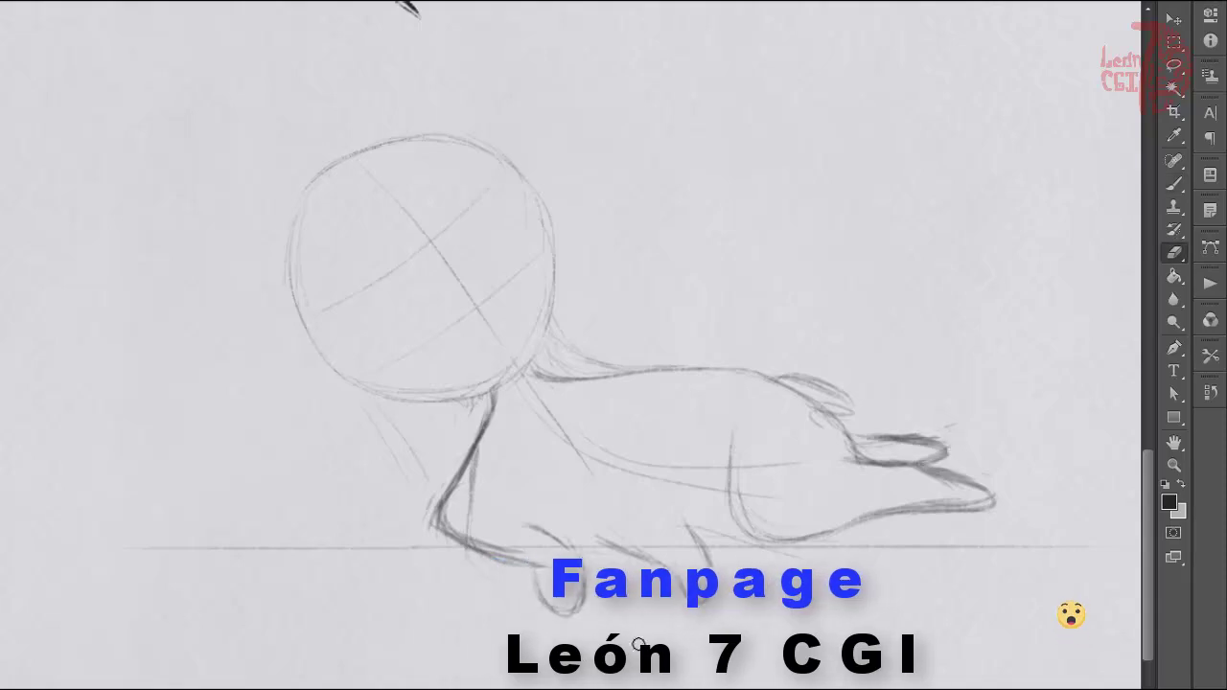
Sketch three capped ornament balls around the body, the chest curve, and the first eye
{"action": "mouse_move", "coordinate": [317, 378]}
{"action": "left_mouse_down"}
{"action": "mouse_move", "coordinate": [253, 496]}
{"action": "mouse_move", "coordinate": [316, 404]}
{"action": "left_mouse_up"}
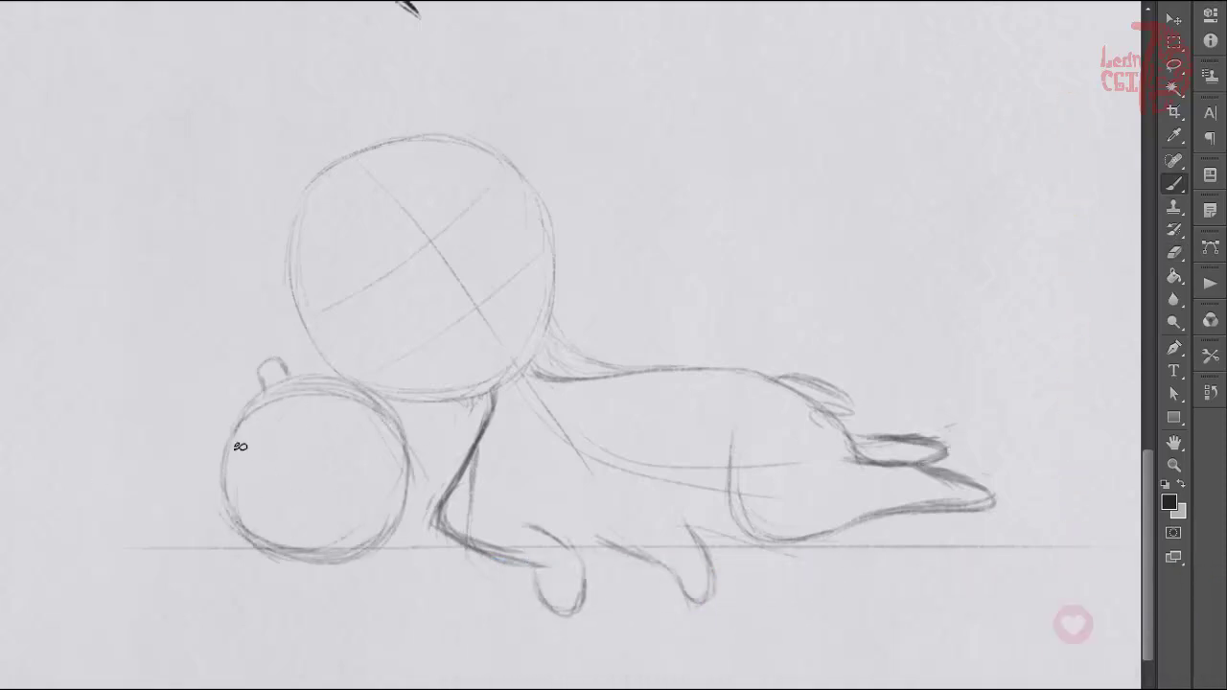
{"action": "left_click_drag", "start_coordinate": [192, 441], "coordinate": [131, 504]}
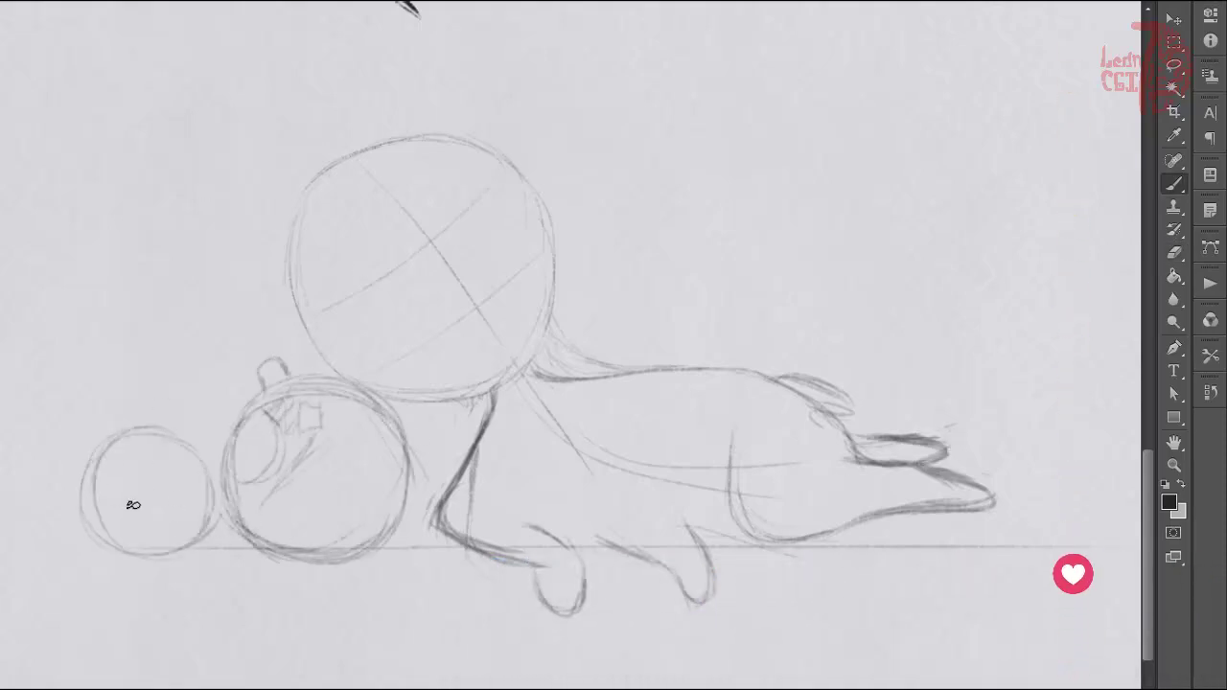
{"action": "mouse_move", "coordinate": [815, 451]}
{"action": "left_mouse_down"}
{"action": "mouse_move", "coordinate": [712, 438]}
{"action": "mouse_move", "coordinate": [685, 519]}
{"action": "mouse_move", "coordinate": [819, 422]}
{"action": "mouse_move", "coordinate": [671, 480]}
{"action": "left_mouse_up"}
{"action": "left_click_drag", "start_coordinate": [140, 431], "coordinate": [146, 397]}
{"action": "left_click_drag", "start_coordinate": [256, 364], "coordinate": [284, 375]}
{"action": "left_click_drag", "start_coordinate": [762, 395], "coordinate": [786, 362]}
{"action": "left_click_drag", "start_coordinate": [544, 374], "coordinate": [485, 446]}
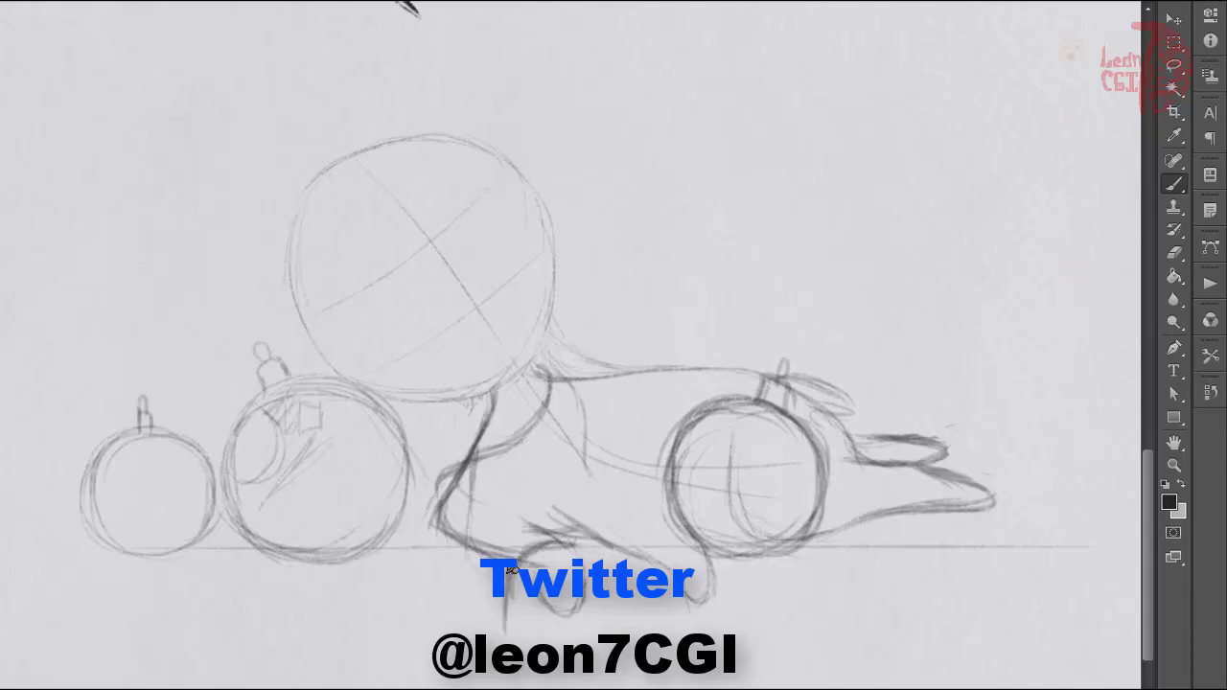
{"action": "left_click_drag", "start_coordinate": [731, 566], "coordinate": [846, 460]}
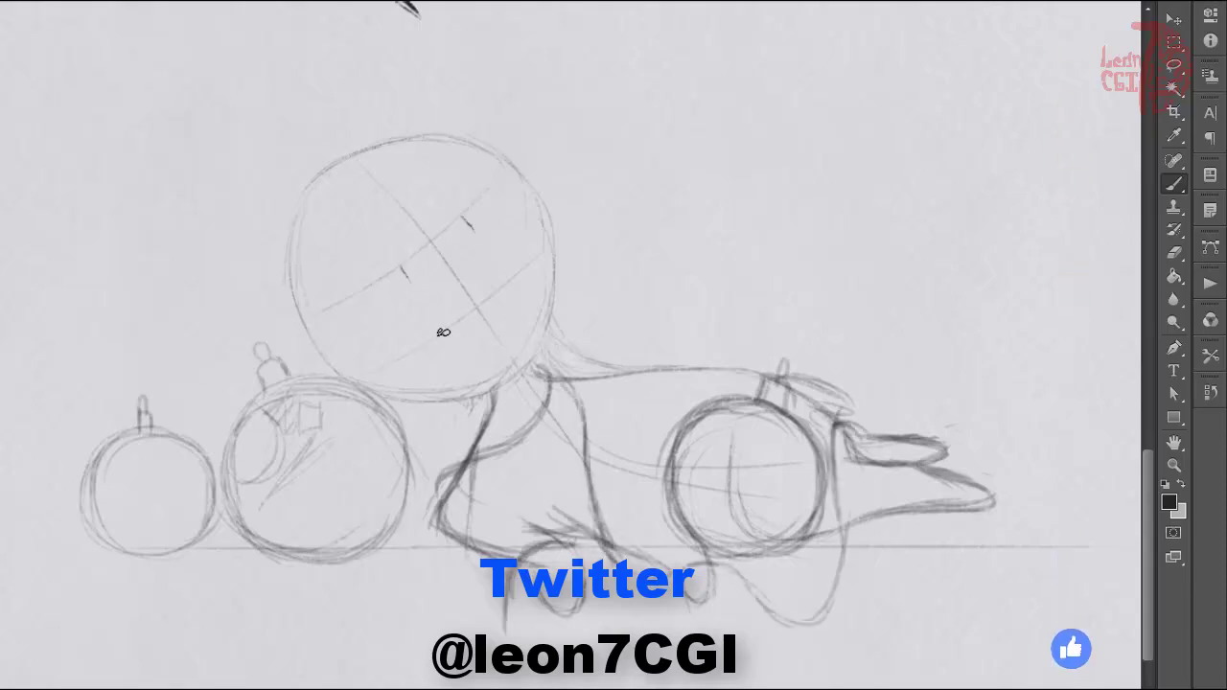
{"action": "mouse_move", "coordinate": [357, 317]}
{"action": "left_mouse_down"}
{"action": "mouse_move", "coordinate": [446, 310]}
{"action": "mouse_move", "coordinate": [384, 336]}
{"action": "mouse_move", "coordinate": [431, 321]}
{"action": "left_mouse_up"}
Ink the reindeer's second eye, a dark nose and the chin line
{"action": "mouse_move", "coordinate": [479, 230]}
{"action": "left_mouse_down"}
{"action": "mouse_move", "coordinate": [518, 192]}
{"action": "mouse_move", "coordinate": [494, 278]}
{"action": "left_mouse_up"}
{"action": "mouse_move", "coordinate": [517, 197]}
{"action": "left_mouse_down"}
{"action": "mouse_move", "coordinate": [532, 264]}
{"action": "mouse_move", "coordinate": [503, 276]}
{"action": "mouse_move", "coordinate": [513, 251]}
{"action": "left_mouse_up"}
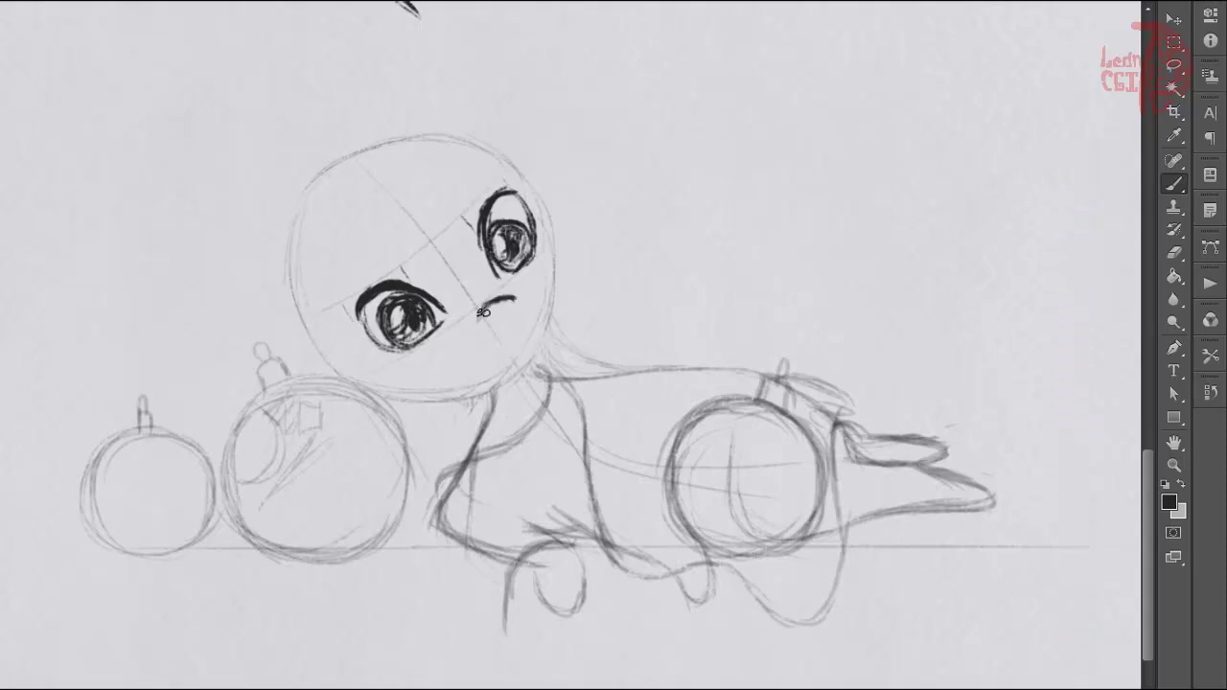
{"action": "left_click_drag", "start_coordinate": [515, 324], "coordinate": [505, 316]}
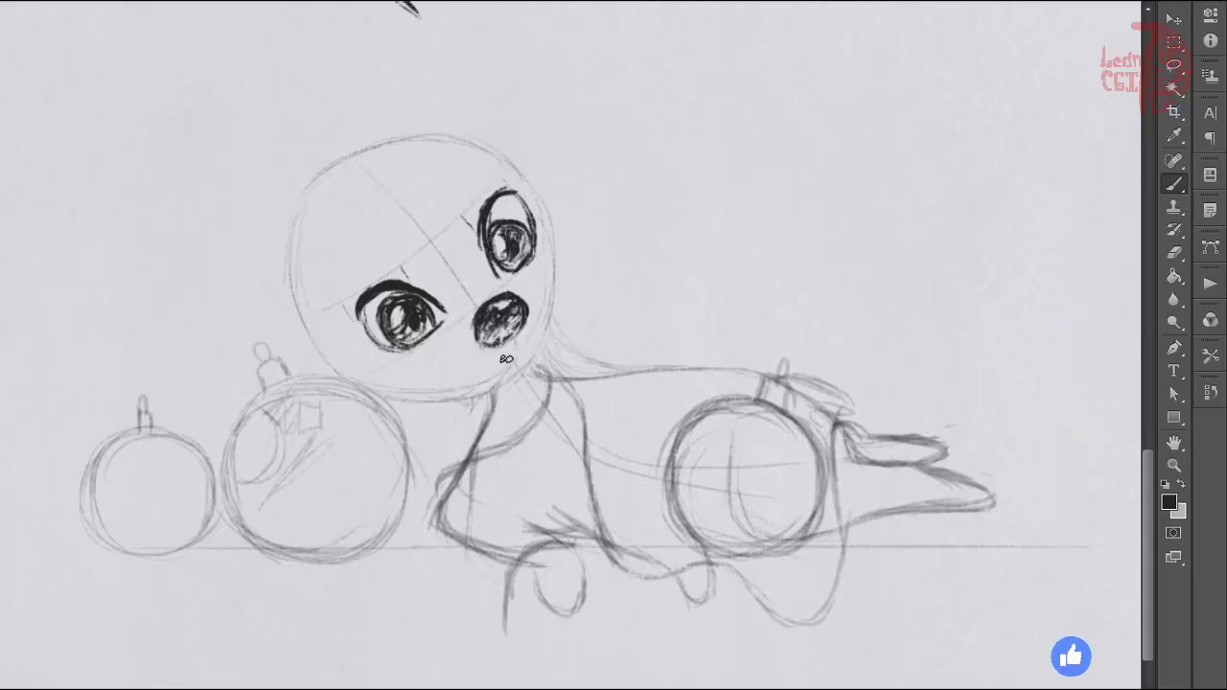
{"action": "left_click_drag", "start_coordinate": [327, 321], "coordinate": [502, 395]}
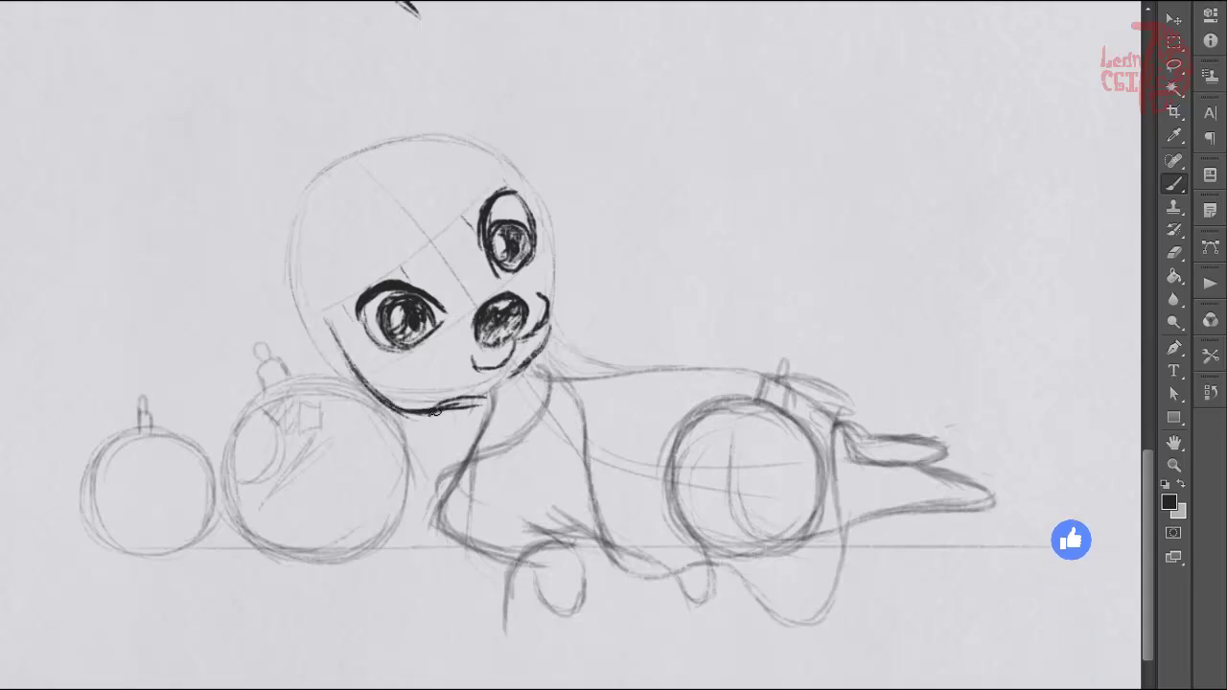
Darken the head's contour, front paw, left cheek, ears and top-left outline
{"action": "mouse_move", "coordinate": [529, 172]}
{"action": "left_mouse_down"}
{"action": "mouse_move", "coordinate": [539, 383]}
{"action": "mouse_move", "coordinate": [594, 390]}
{"action": "left_mouse_up"}
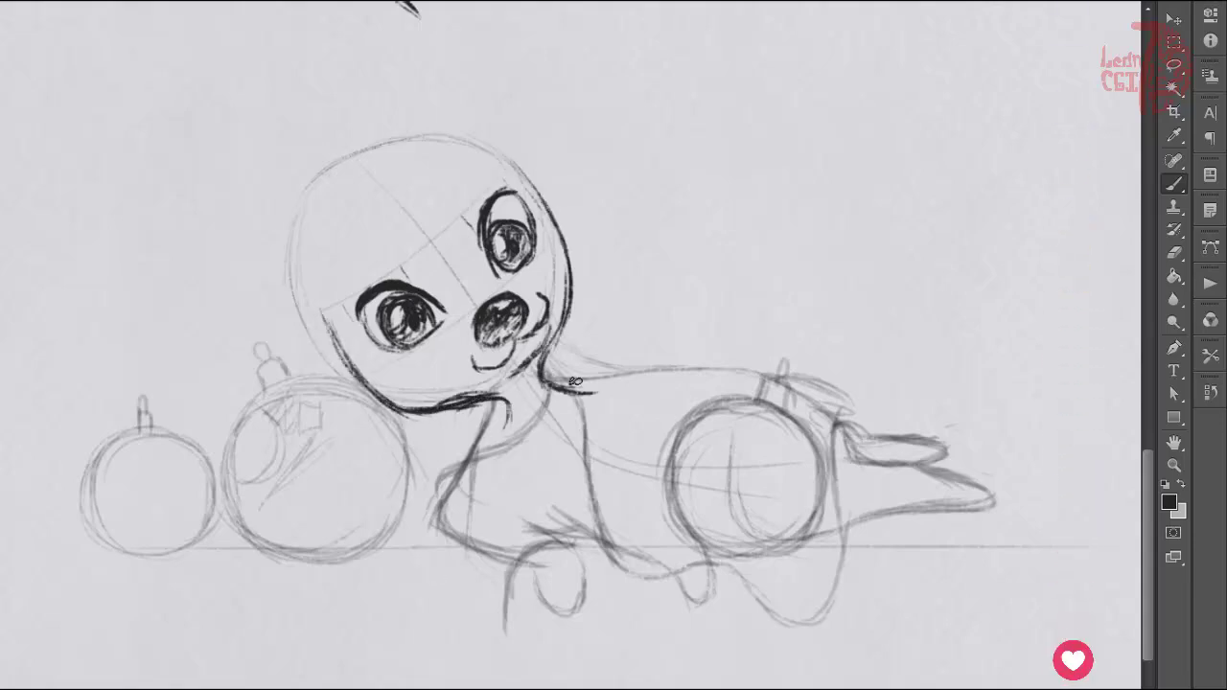
{"action": "left_click_drag", "start_coordinate": [539, 564], "coordinate": [573, 614]}
{"action": "left_click_drag", "start_coordinate": [484, 501], "coordinate": [570, 548]}
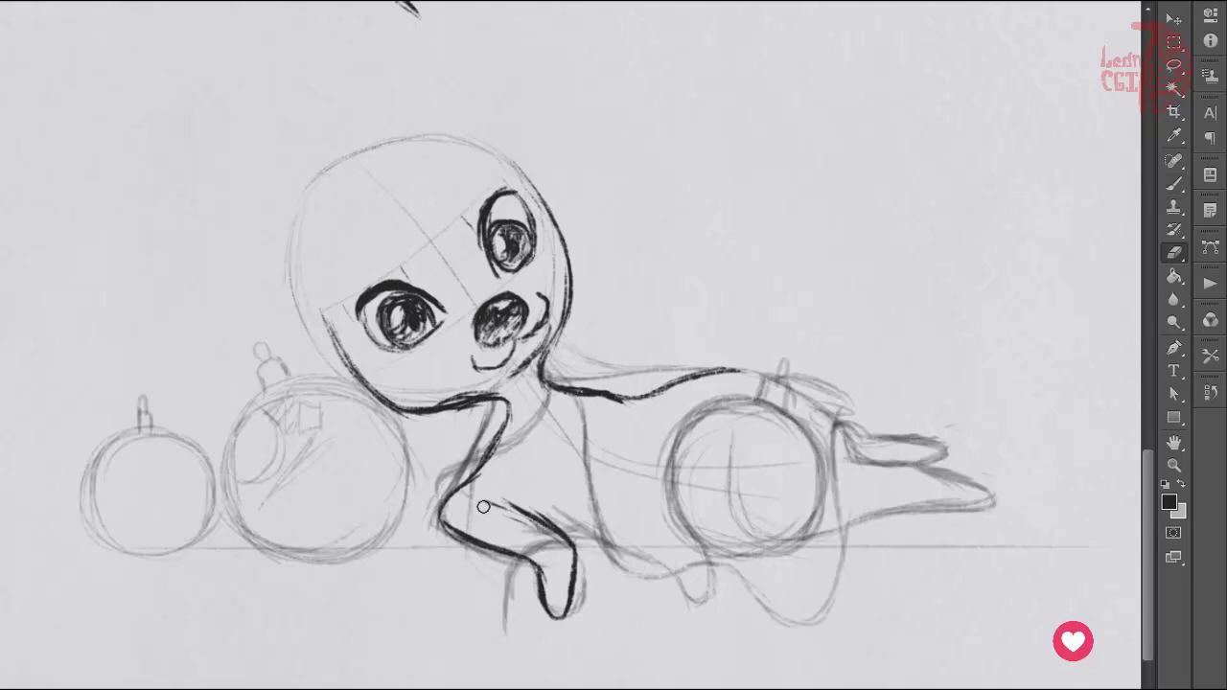
{"action": "left_click_drag", "start_coordinate": [326, 276], "coordinate": [337, 350]}
{"action": "left_click_drag", "start_coordinate": [484, 197], "coordinate": [542, 183]}
{"action": "left_click_drag", "start_coordinate": [306, 251], "coordinate": [393, 183]}
Erase the rough ears and redraw a smooth top-left head outline
{"action": "left_click_drag", "start_coordinate": [424, 144], "coordinate": [484, 161]}
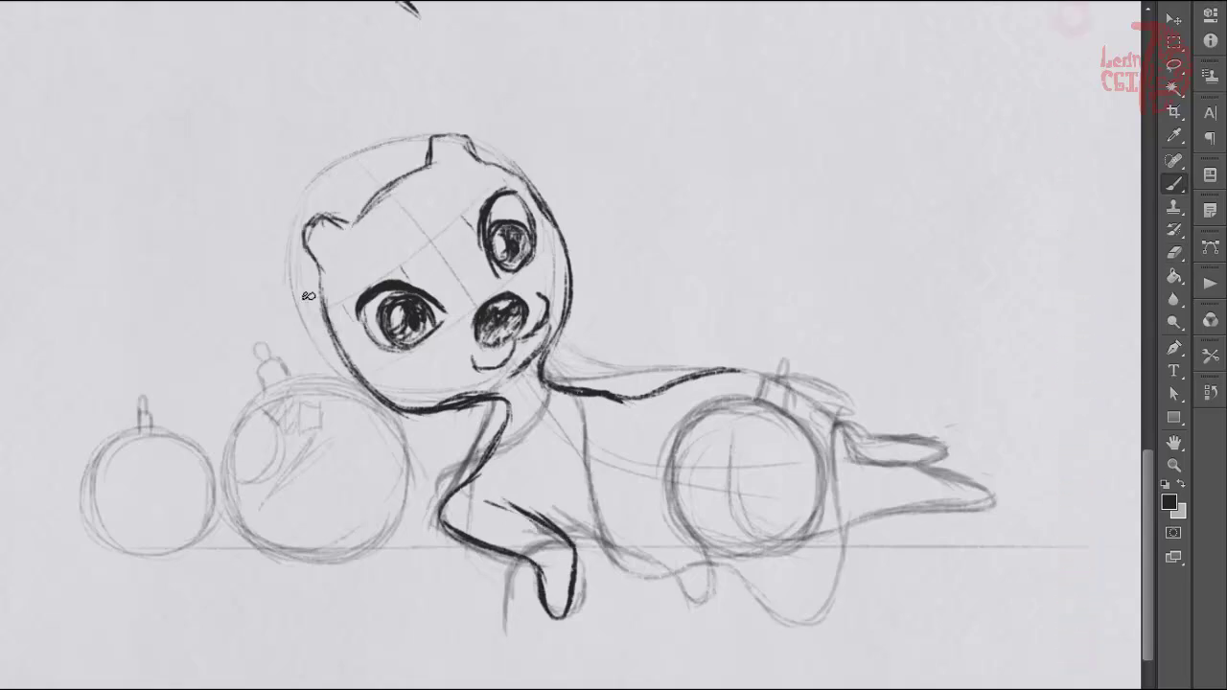
{"action": "key", "text": "e"}
{"action": "left_click_drag", "start_coordinate": [393, 182], "coordinate": [307, 287]}
{"action": "key", "text": "b"}
{"action": "left_click_drag", "start_coordinate": [330, 345], "coordinate": [278, 134]}
Draw branching antlers and give the right ornament a bold outline, cap and loop
{"action": "left_click_drag", "start_coordinate": [288, 192], "coordinate": [230, 106]}
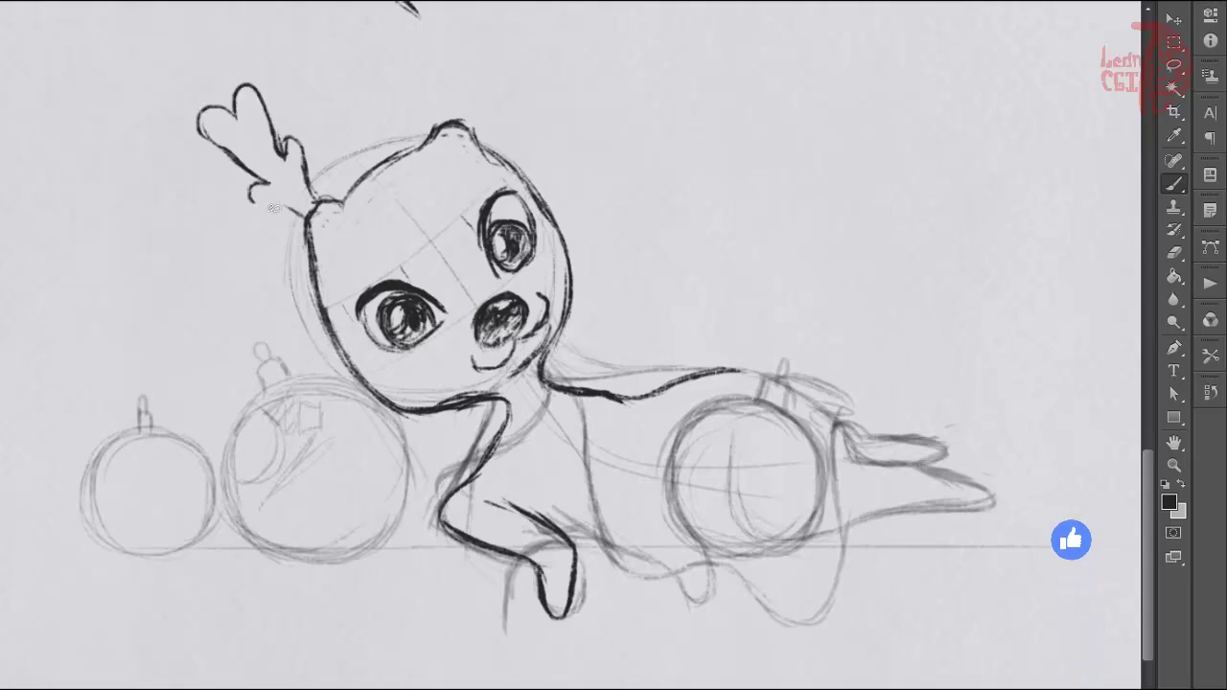
{"action": "left_click_drag", "start_coordinate": [450, 124], "coordinate": [467, 182]}
{"action": "left_click_drag", "start_coordinate": [451, 177], "coordinate": [422, 142]}
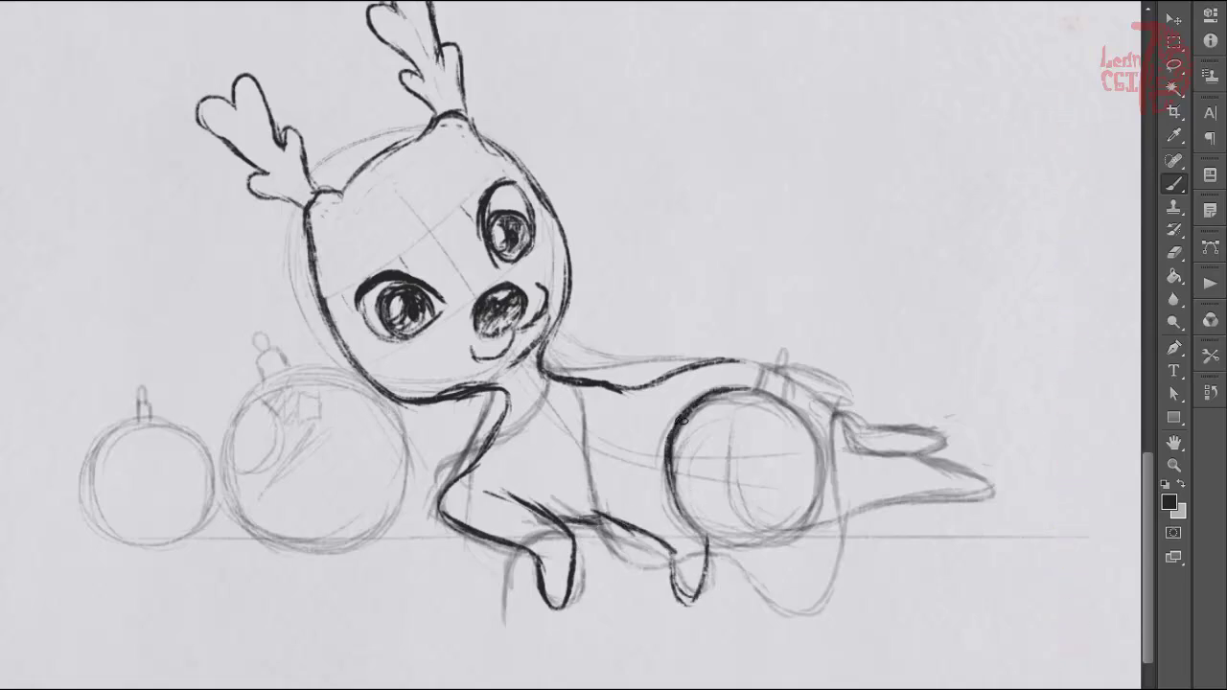
{"action": "left_click_drag", "start_coordinate": [679, 419], "coordinate": [784, 357]}
{"action": "left_click_drag", "start_coordinate": [819, 518], "coordinate": [954, 491]}
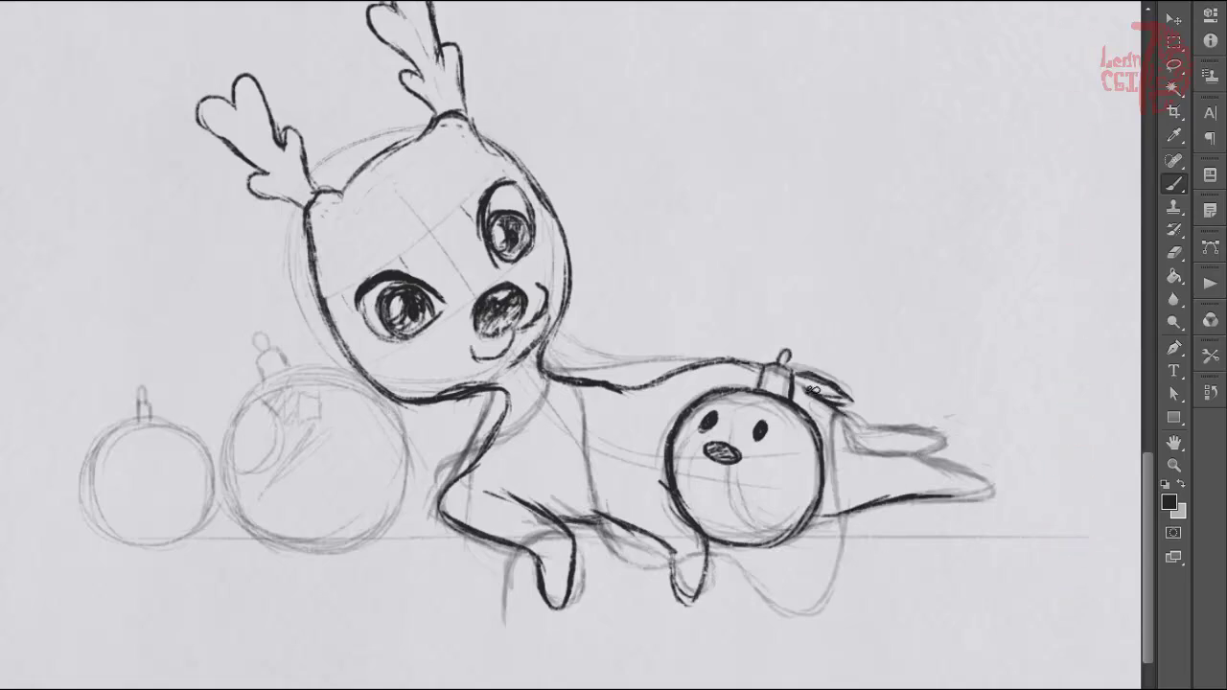
Erase leftover sketch lines on the chest, legs and lower body
{"action": "left_click_drag", "start_coordinate": [539, 414], "coordinate": [469, 479]}
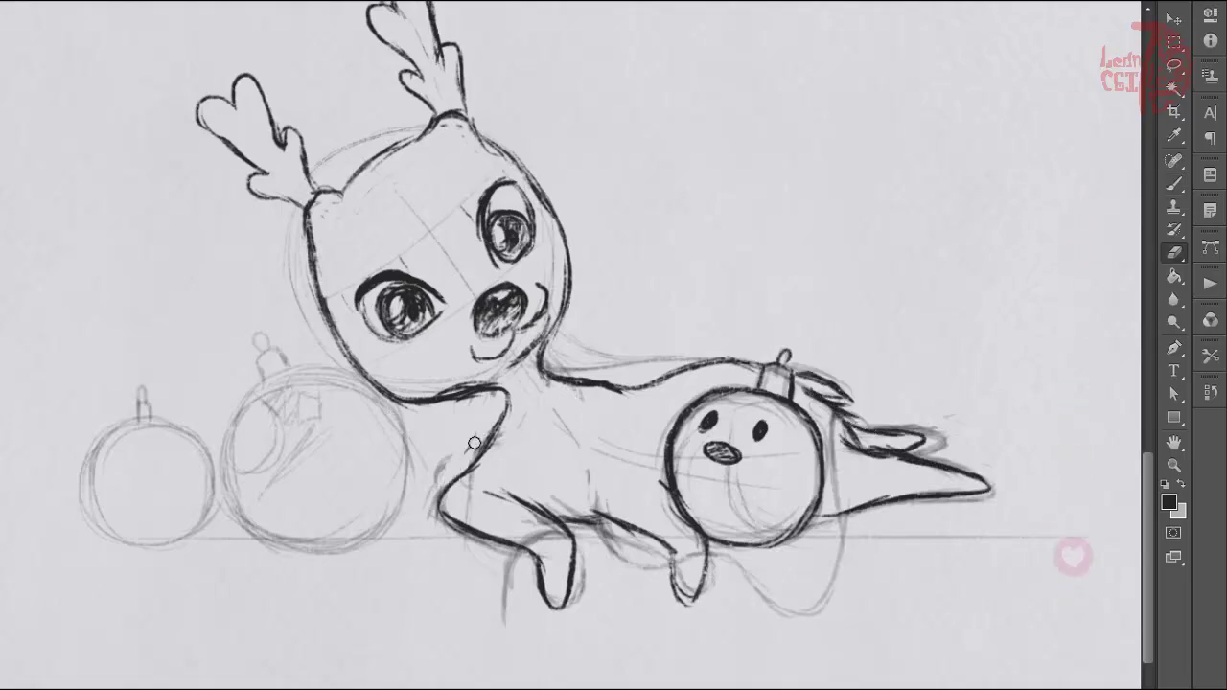
{"action": "left_click_drag", "start_coordinate": [506, 575], "coordinate": [832, 460]}
{"action": "key", "text": "b"}
{"action": "left_click_drag", "start_coordinate": [240, 427], "coordinate": [386, 398]}
Ink the big left ornament with a cap and eyes, and cap the small ornament
{"action": "mouse_move", "coordinate": [252, 391]}
{"action": "left_mouse_down"}
{"action": "mouse_move", "coordinate": [356, 558]}
{"action": "mouse_move", "coordinate": [407, 422]}
{"action": "left_mouse_up"}
{"action": "mouse_move", "coordinate": [222, 356]}
{"action": "left_mouse_down"}
{"action": "mouse_move", "coordinate": [257, 408]}
{"action": "mouse_move", "coordinate": [312, 426]}
{"action": "left_mouse_up"}
{"action": "left_click_drag", "start_coordinate": [345, 384], "coordinate": [370, 433]}
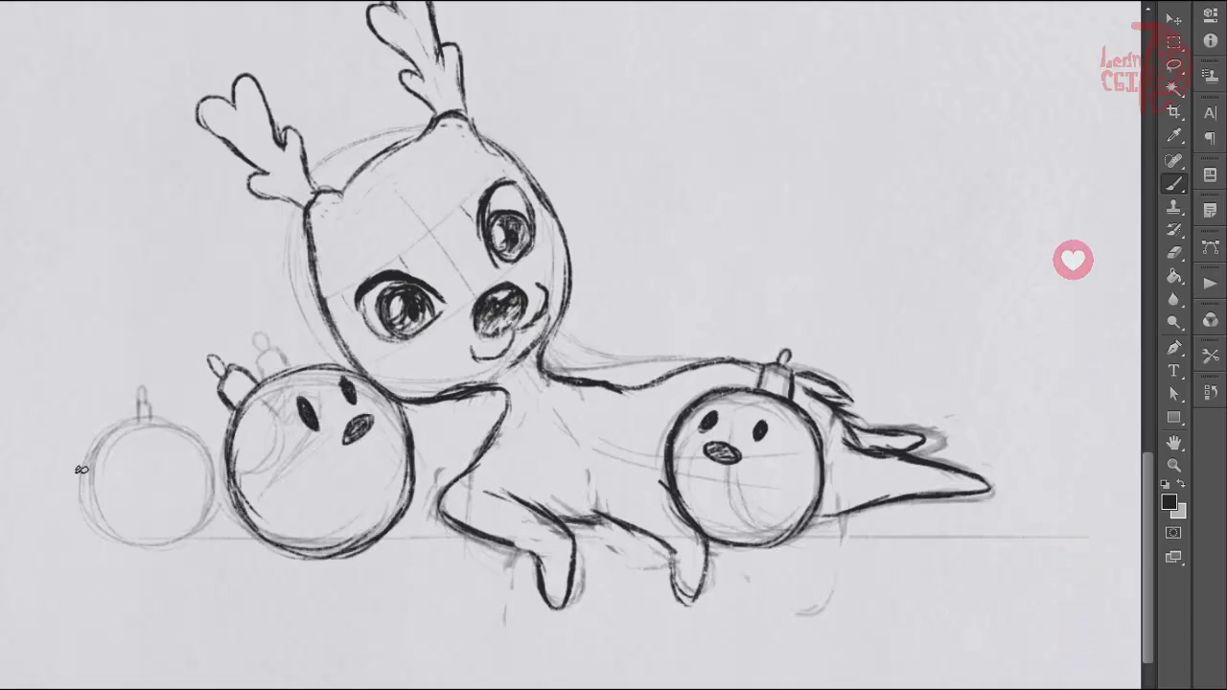
{"action": "left_click_drag", "start_coordinate": [144, 414], "coordinate": [154, 402]}
{"action": "left_click_drag", "start_coordinate": [115, 474], "coordinate": [117, 484]}
{"action": "left_click_drag", "start_coordinate": [142, 474], "coordinate": [144, 483]}
{"action": "left_click_drag", "start_coordinate": [123, 499], "coordinate": [153, 500]}
Draw faces with eyes and mouths on the small left and middle ornaments
{"action": "key", "text": "e"}
{"action": "left_click_drag", "start_coordinate": [297, 403], "coordinate": [373, 441]}
{"action": "left_click_drag", "start_coordinate": [138, 455], "coordinate": [142, 472]}
{"action": "left_click_drag", "start_coordinate": [190, 454], "coordinate": [192, 469]}
{"action": "left_click_drag", "start_coordinate": [158, 486], "coordinate": [182, 484]}
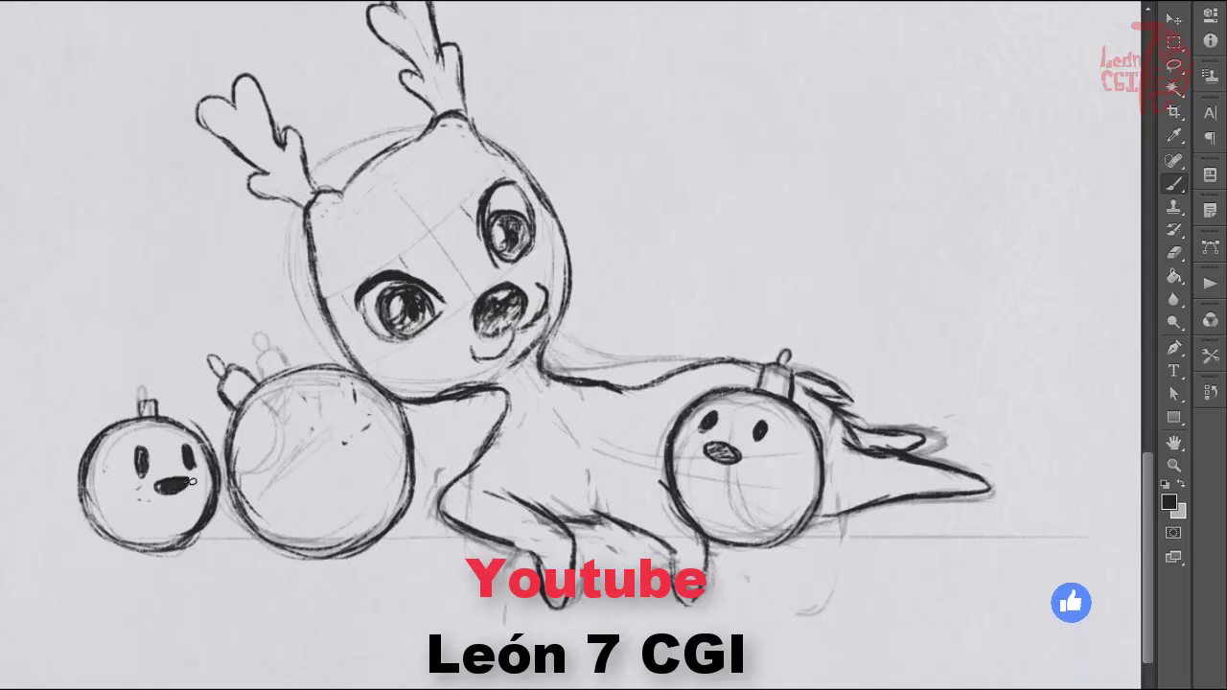
{"action": "left_click_drag", "start_coordinate": [285, 443], "coordinate": [316, 426]}
{"action": "left_click_drag", "start_coordinate": [352, 441], "coordinate": [366, 428]}
Draw a long wavy light cord across the top with a hanging face bulb
{"action": "left_click_drag", "start_coordinate": [640, 340], "coordinate": [646, 418]}
{"action": "left_click_drag", "start_coordinate": [660, 126], "coordinate": [658, 145]}
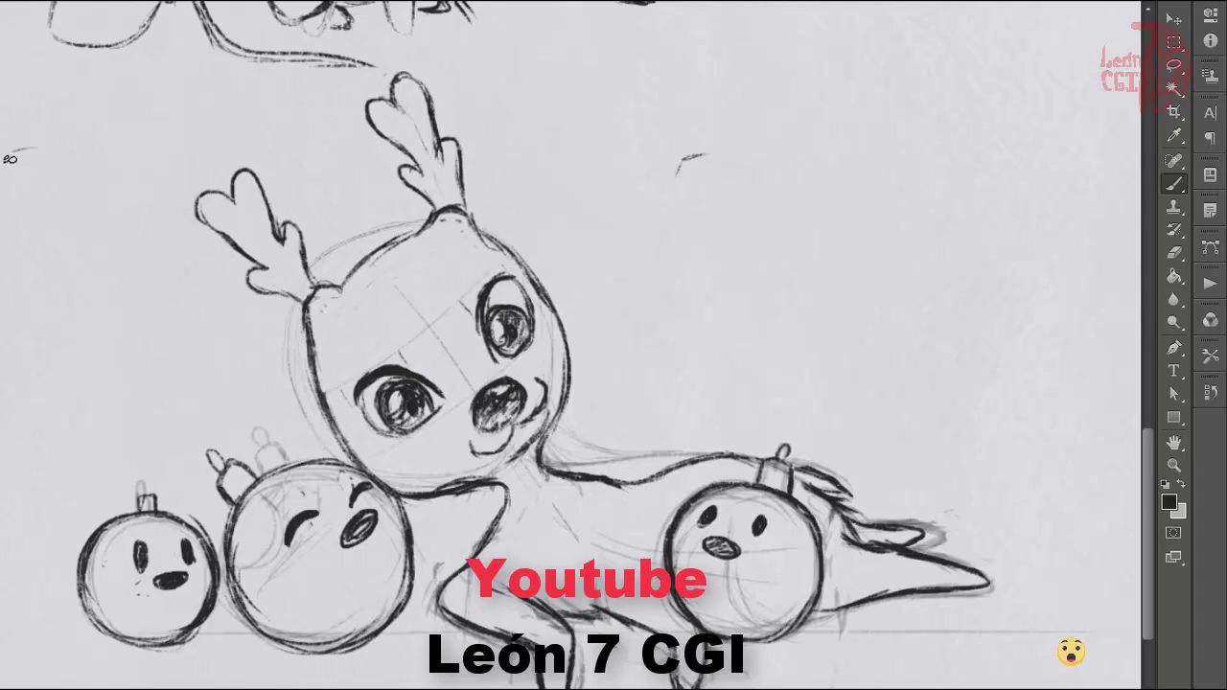
{"action": "mouse_move", "coordinate": [153, 179]}
{"action": "left_mouse_down"}
{"action": "mouse_move", "coordinate": [378, 130]}
{"action": "mouse_move", "coordinate": [866, 81]}
{"action": "mouse_move", "coordinate": [1015, 89]}
{"action": "mouse_move", "coordinate": [1062, 57]}
{"action": "left_mouse_up"}
{"action": "left_click_drag", "start_coordinate": [664, 239], "coordinate": [706, 225]}
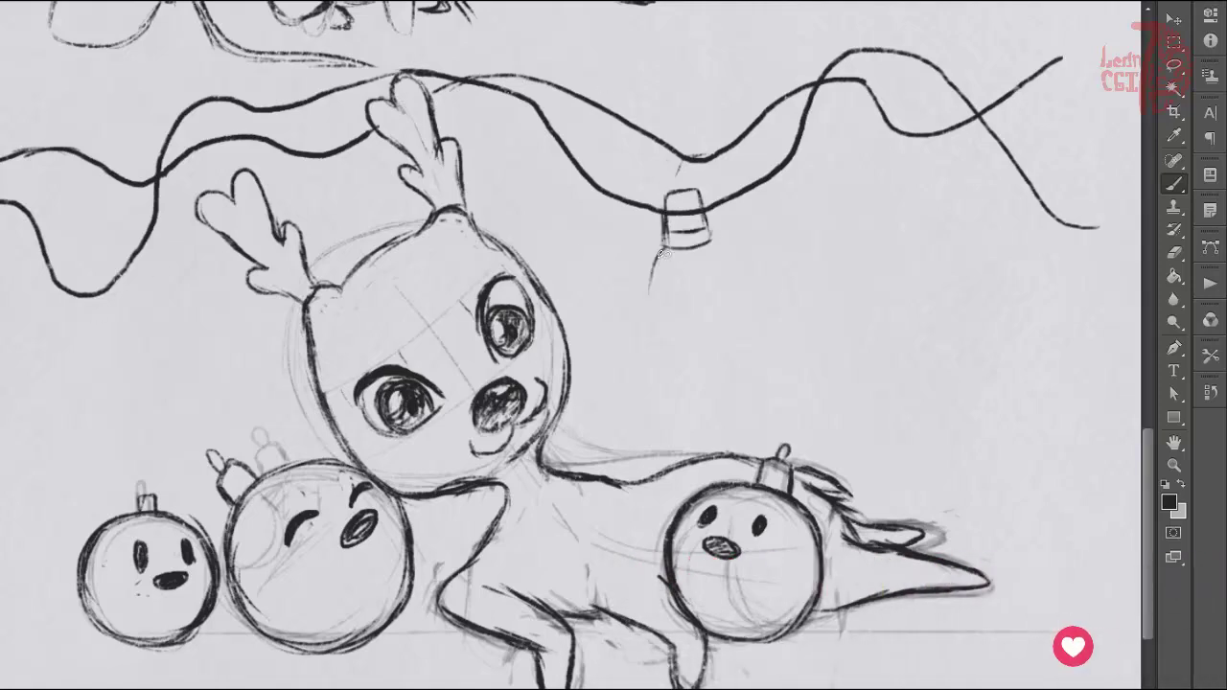
{"action": "left_click_drag", "start_coordinate": [698, 337], "coordinate": [709, 240]}
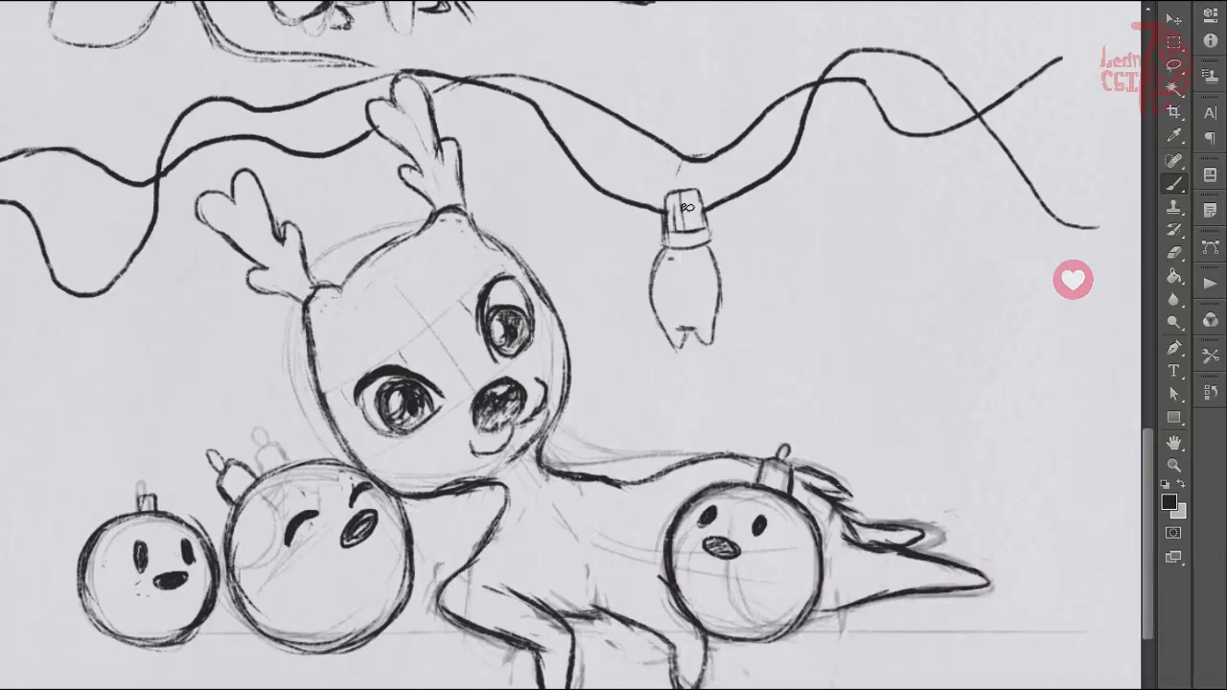
{"action": "left_click_drag", "start_coordinate": [663, 277], "coordinate": [681, 280]}
Add a second capped bulb with eyes on the cord, undoing its pointed bottom
{"action": "mouse_move", "coordinate": [809, 167]}
{"action": "left_mouse_down"}
{"action": "mouse_move", "coordinate": [771, 153]}
{"action": "mouse_move", "coordinate": [867, 191]}
{"action": "left_mouse_up"}
{"action": "left_click_drag", "start_coordinate": [883, 260], "coordinate": [870, 251]}
{"action": "mouse_move", "coordinate": [820, 213]}
{"action": "left_mouse_down"}
{"action": "mouse_move", "coordinate": [817, 228]}
{"action": "mouse_move", "coordinate": [840, 229]}
{"action": "left_mouse_up"}
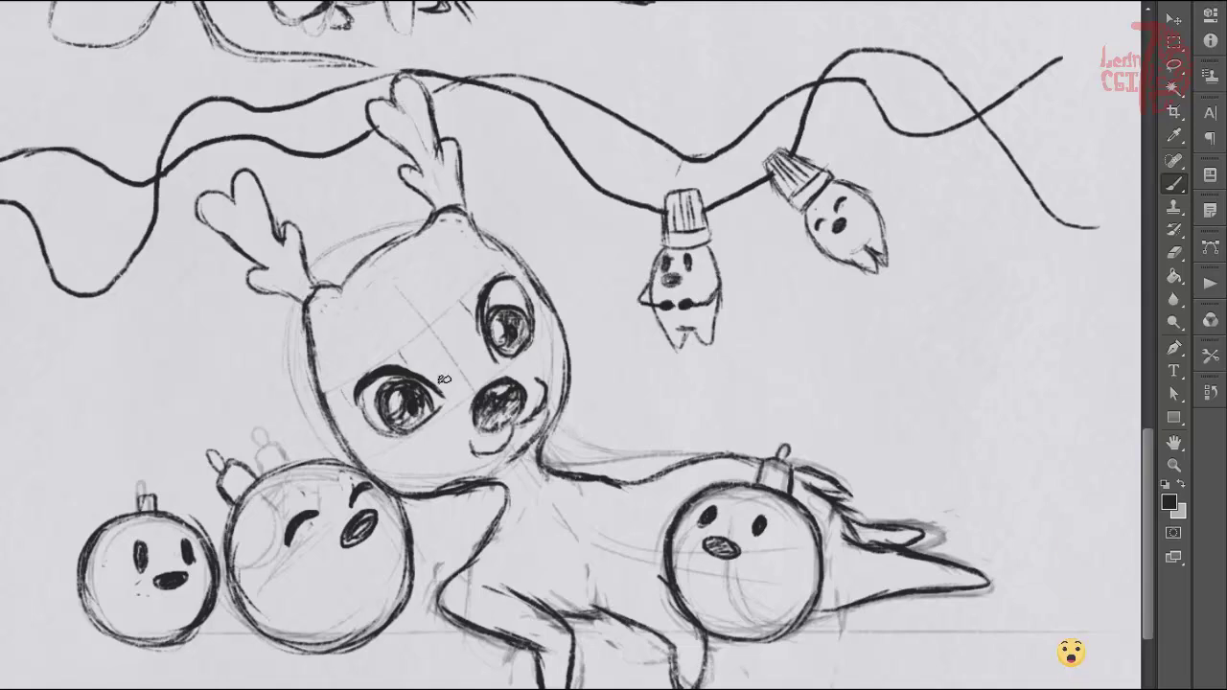
{"action": "key", "text": "ctrl+z"}
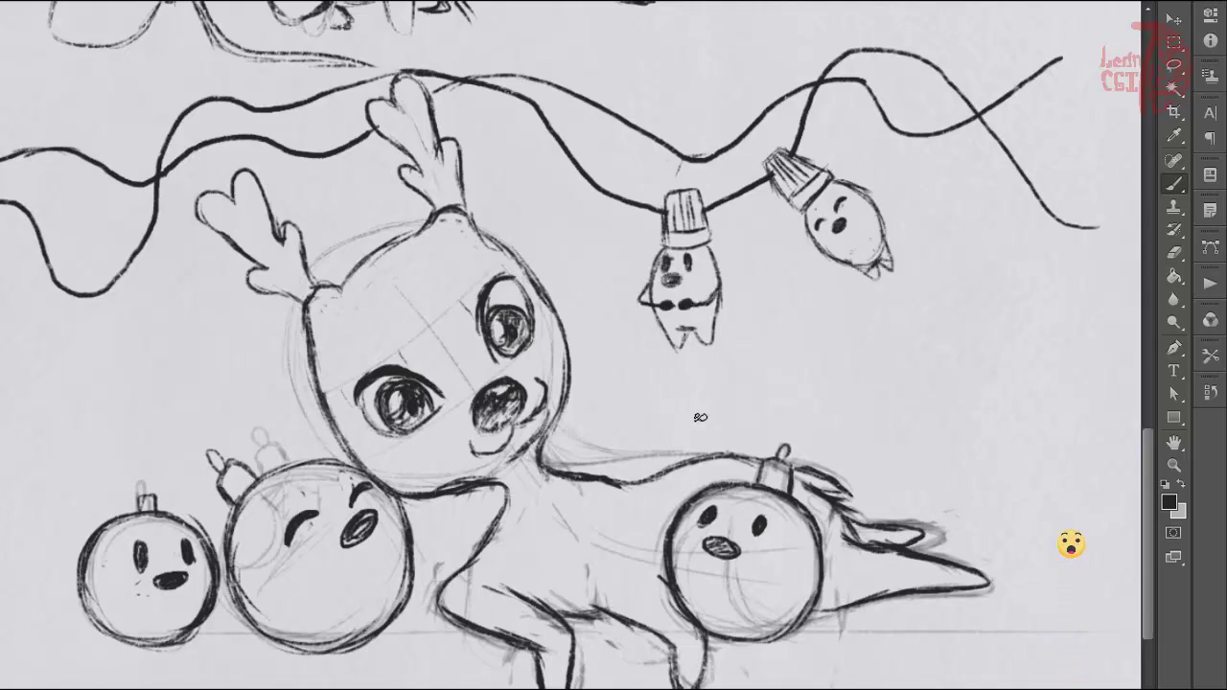
Add a small hatched-cap bulb near the antlers, erase stray lines, and sign the drawing
{"action": "left_click_drag", "start_coordinate": [533, 165], "coordinate": [551, 120]}
{"action": "key", "text": "e"}
{"action": "mouse_move", "coordinate": [570, 129]}
{"action": "left_mouse_down"}
{"action": "mouse_move", "coordinate": [556, 168]}
{"action": "mouse_move", "coordinate": [485, 203]}
{"action": "left_mouse_up"}
{"action": "left_click_drag", "start_coordinate": [499, 143], "coordinate": [497, 175]}
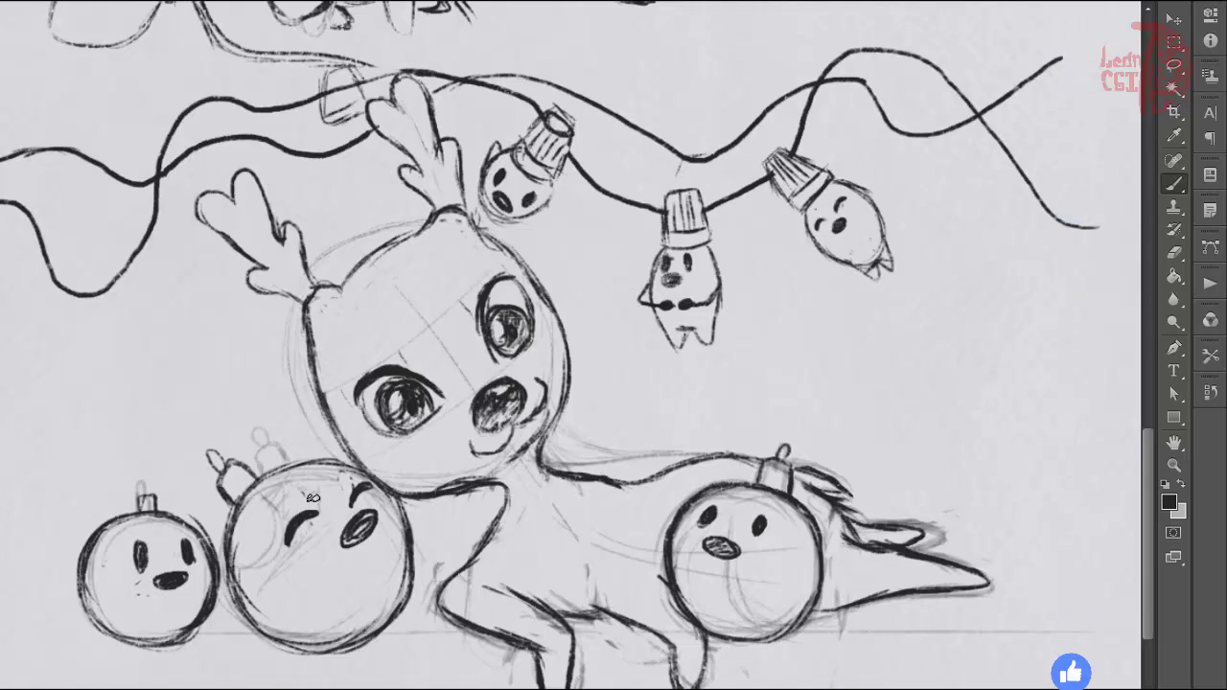
{"action": "left_click_drag", "start_coordinate": [854, 342], "coordinate": [867, 369]}
{"action": "left_click_drag", "start_coordinate": [874, 358], "coordinate": [888, 365]}
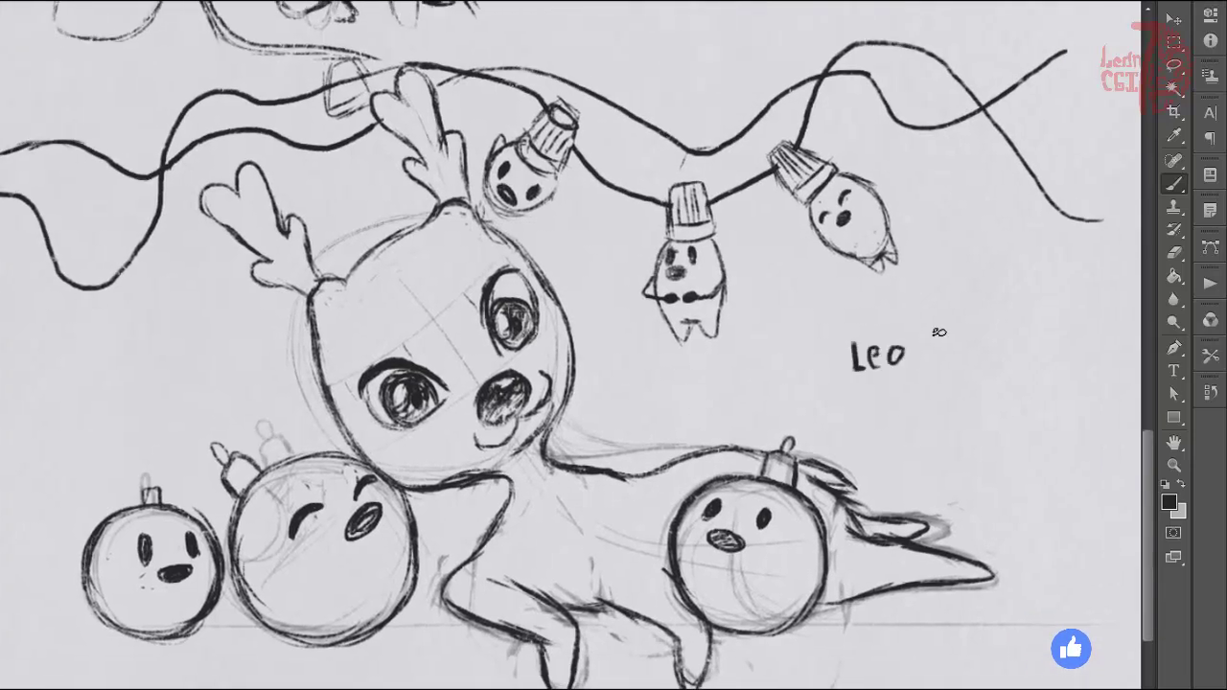